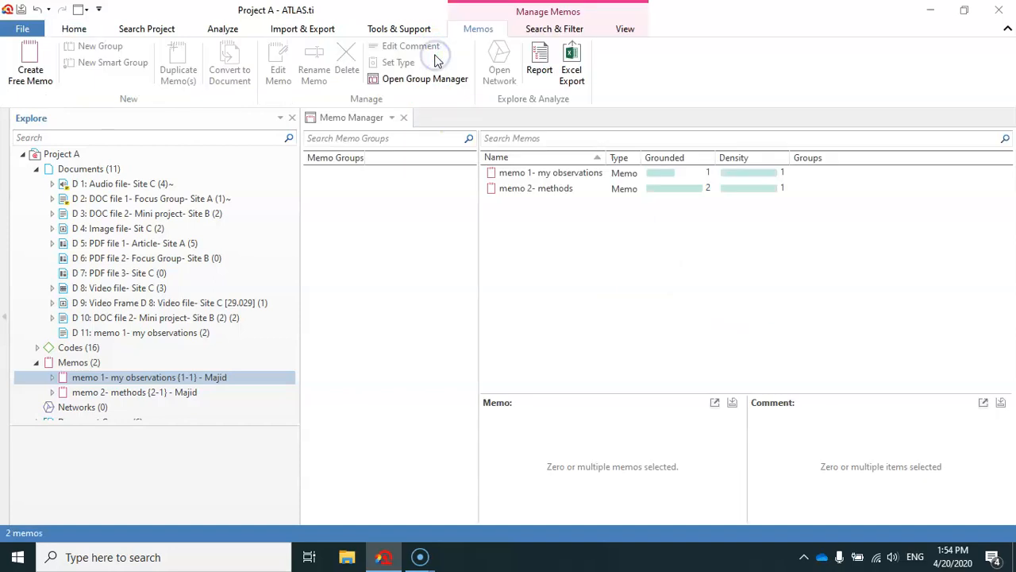
# - Add the comment "this is a memo" to memo 1- my observations, save it and close the comment editor
pyautogui.click(421, 199)
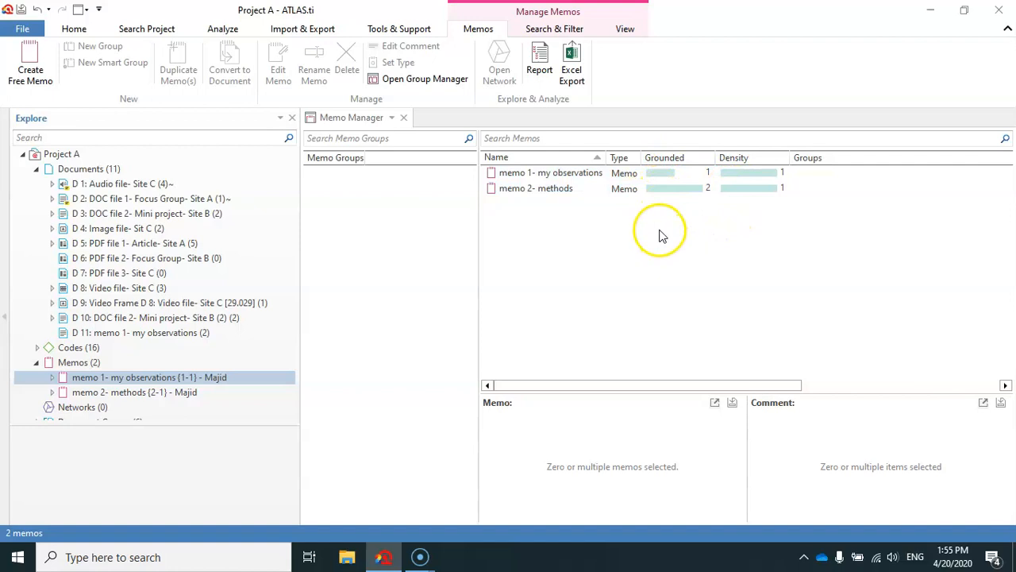
pyautogui.rightClick(543, 180)
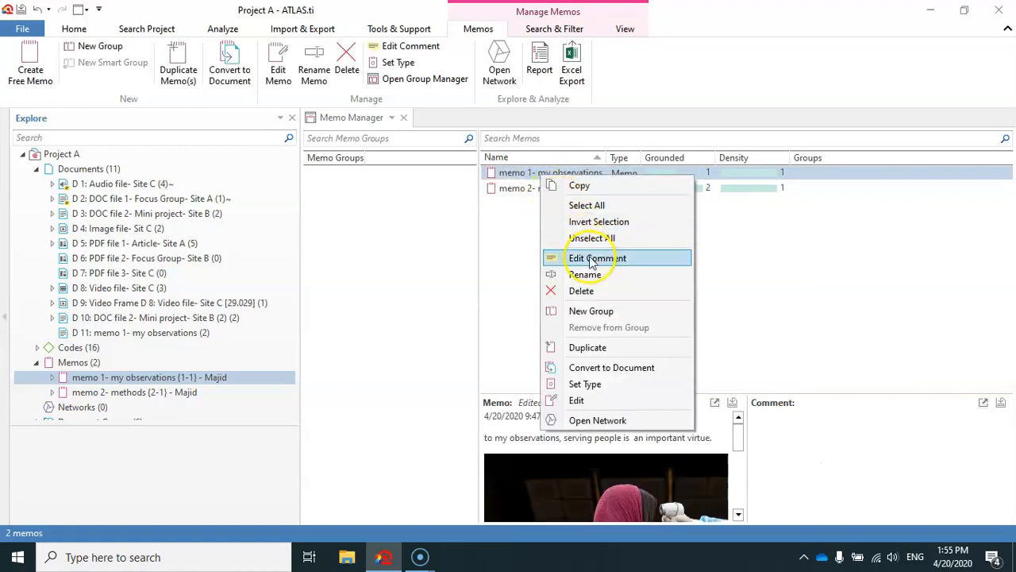
pyautogui.click(595, 259)
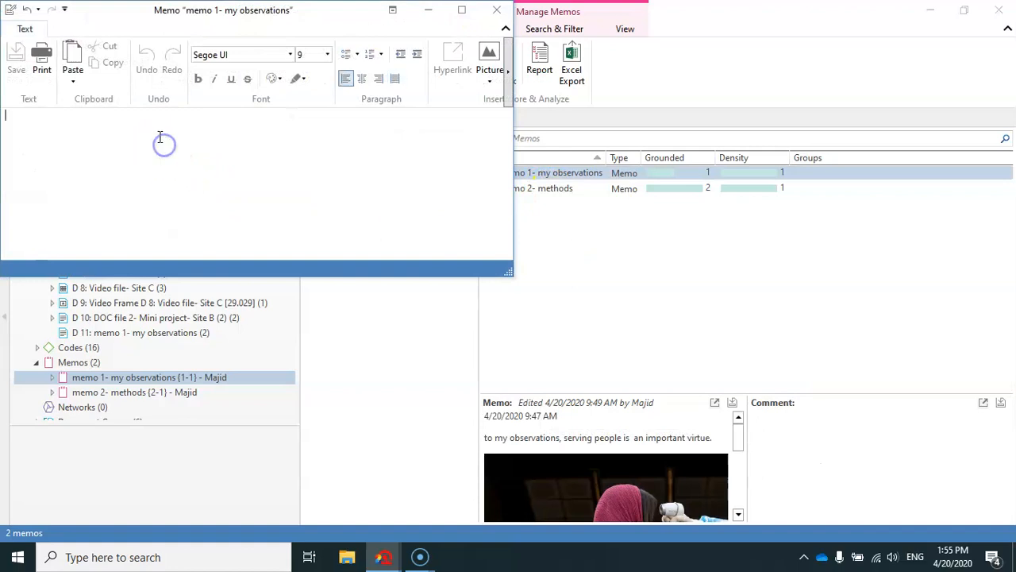
pyautogui.write('this')
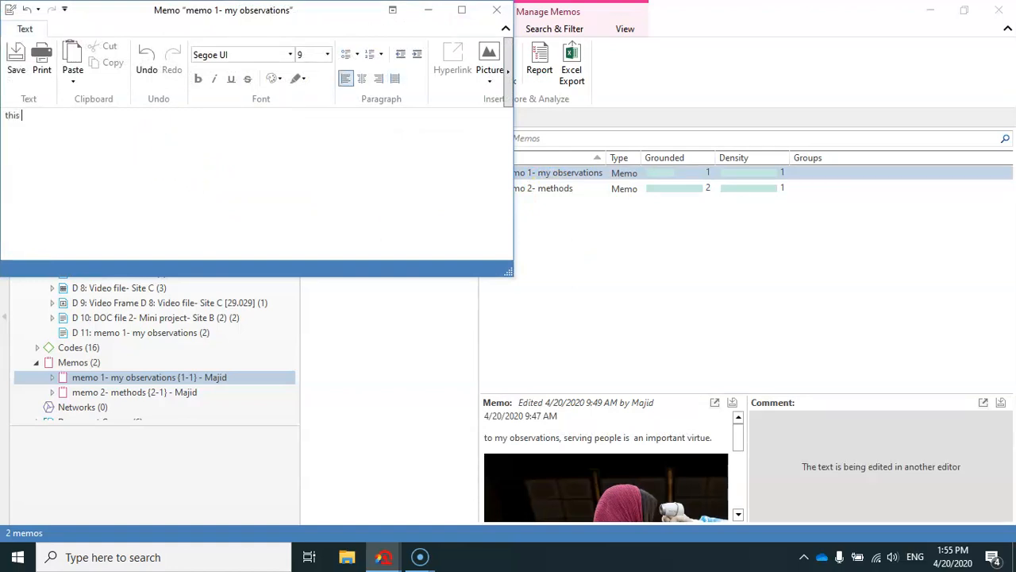
pyautogui.write(' is a memo')
pyautogui.click(16, 59)
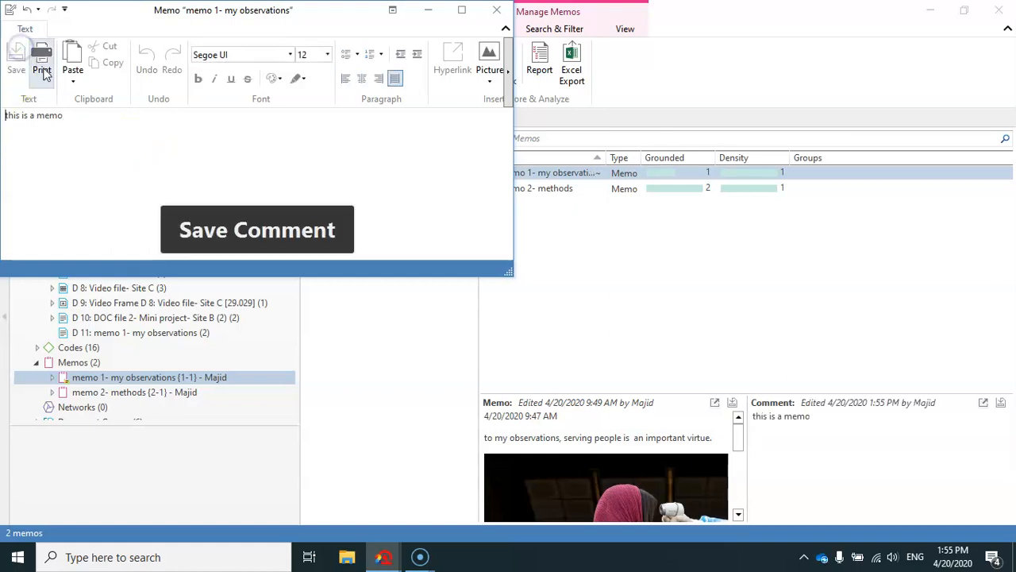
pyautogui.click(497, 10)
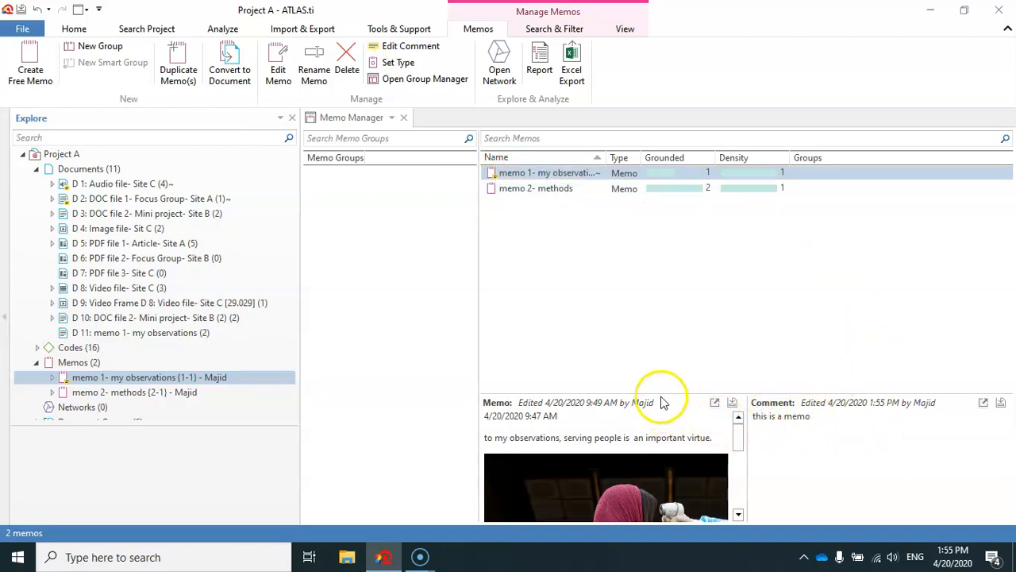
# - Enlarge the memo preview area and look through the text and picture of memo 1- my observations
pyautogui.moveTo(662, 395); pyautogui.dragTo(662, 307)
pyautogui.moveTo(747, 376); pyautogui.dragTo(831, 464)
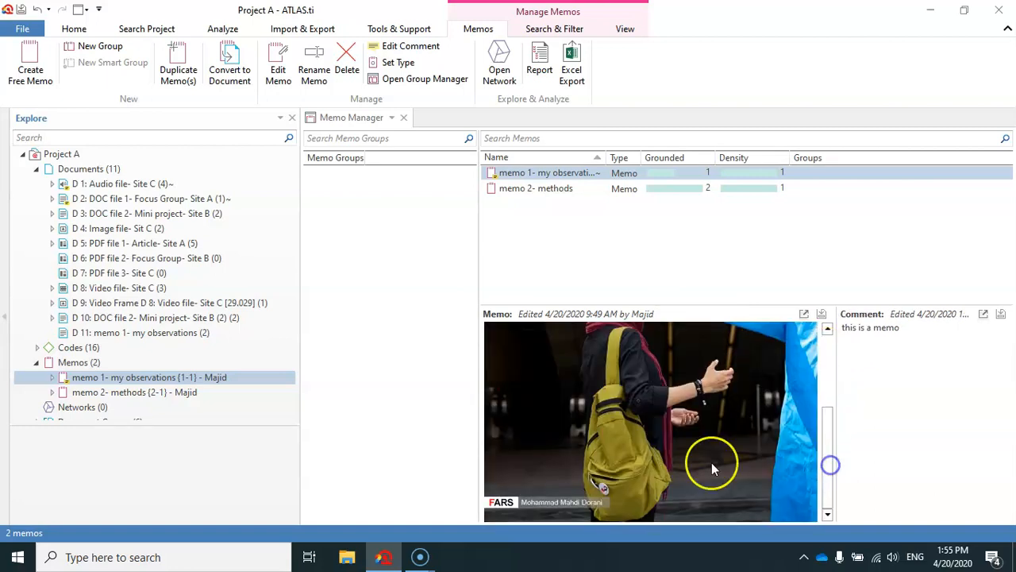
pyautogui.click(825, 348)
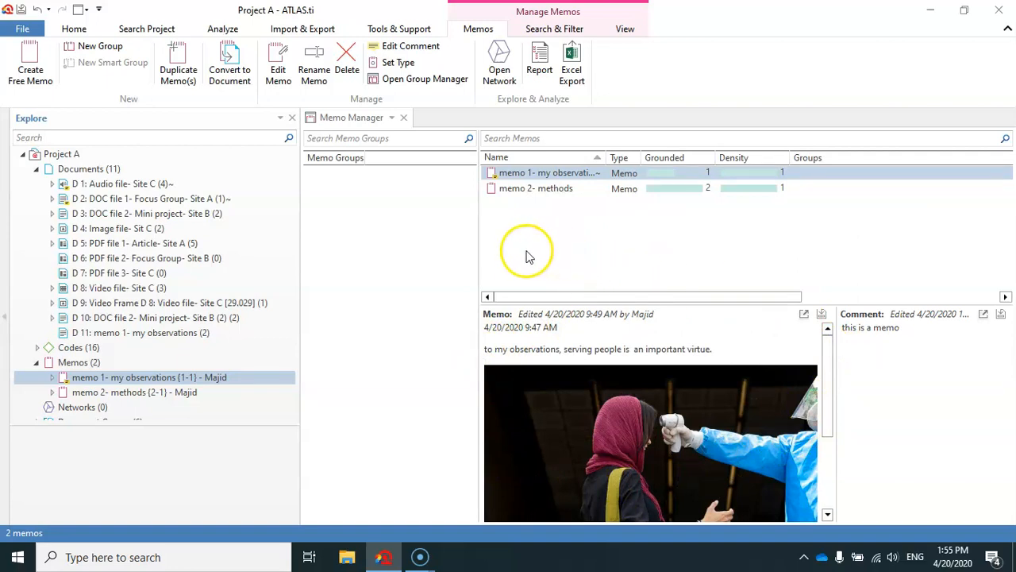
# - Rename memo 2- methods as "memo 2- methodology" and widen the memo list's Name column
pyautogui.click(541, 190)
pyautogui.rightClick(548, 190)
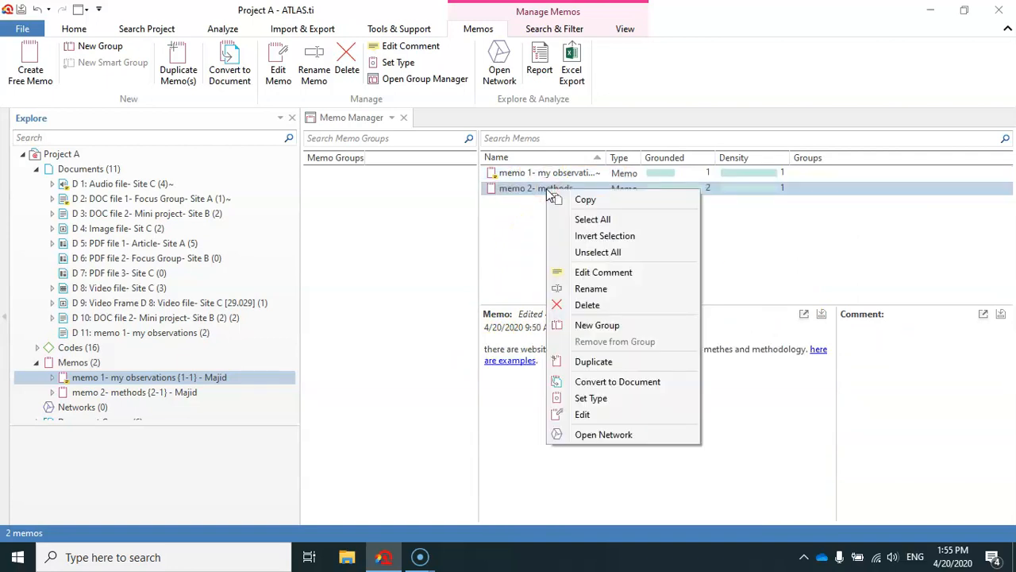
pyautogui.click(588, 289)
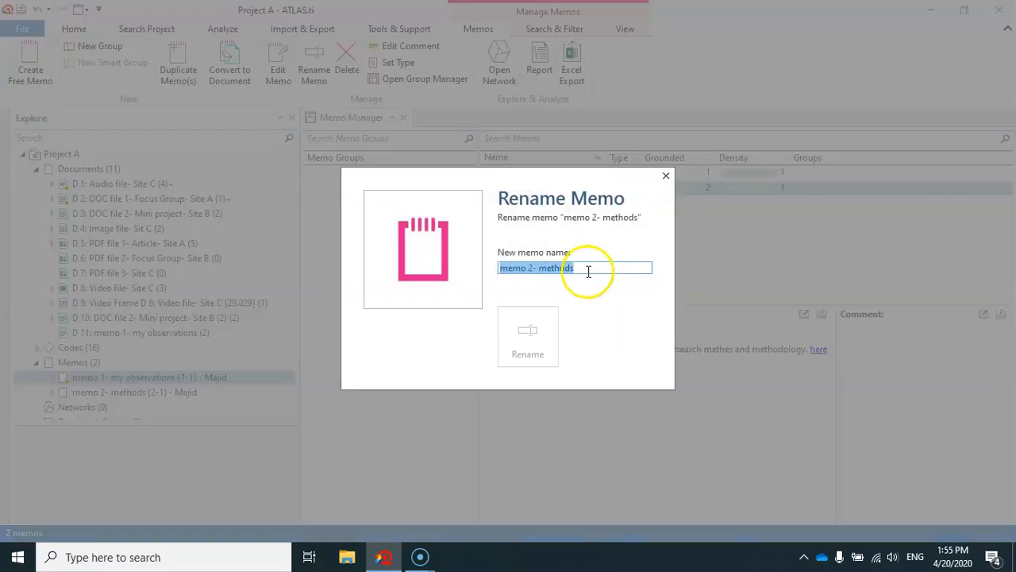
pyautogui.click(588, 271)
pyautogui.press('BackSpace')
pyautogui.write('ology')
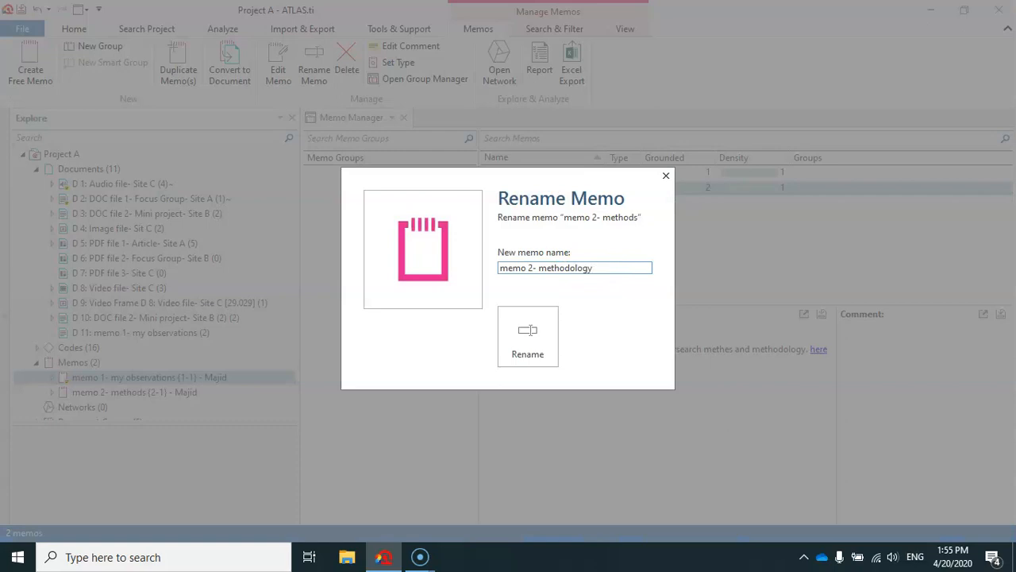
pyautogui.click(531, 331)
pyautogui.moveTo(608, 157); pyautogui.dragTo(625, 158)
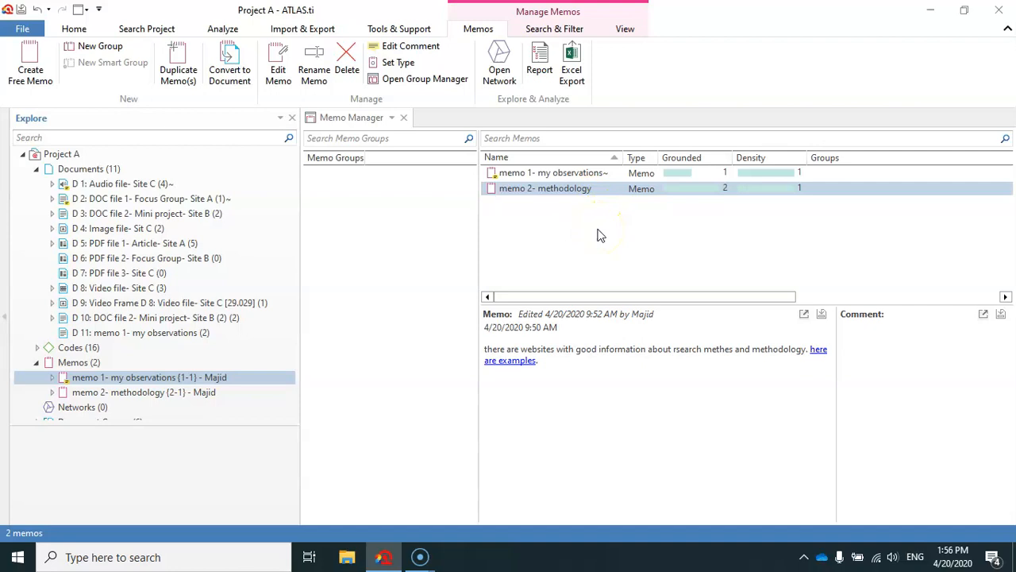
pyautogui.click(527, 193)
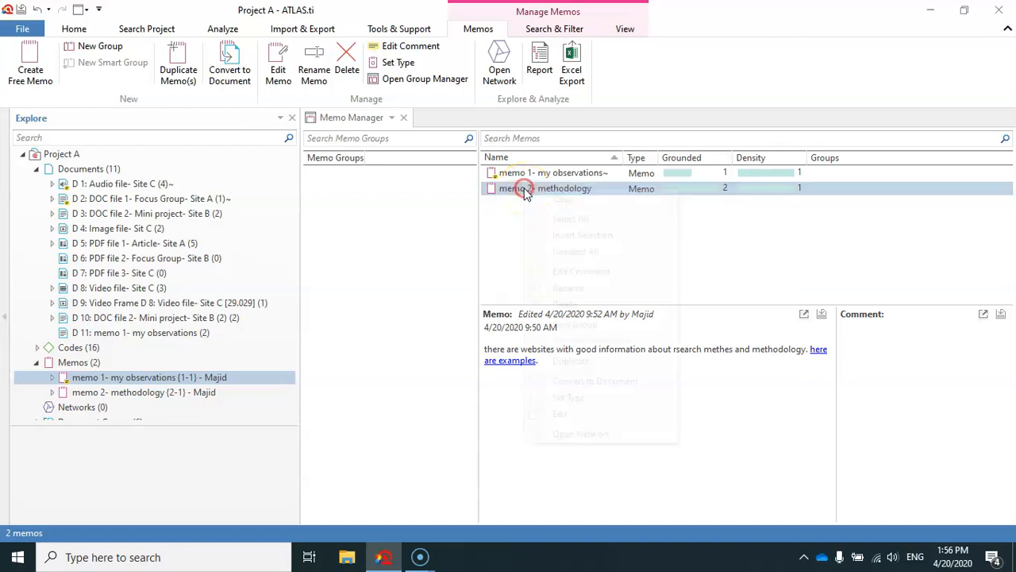
pyautogui.rightClick(526, 193)
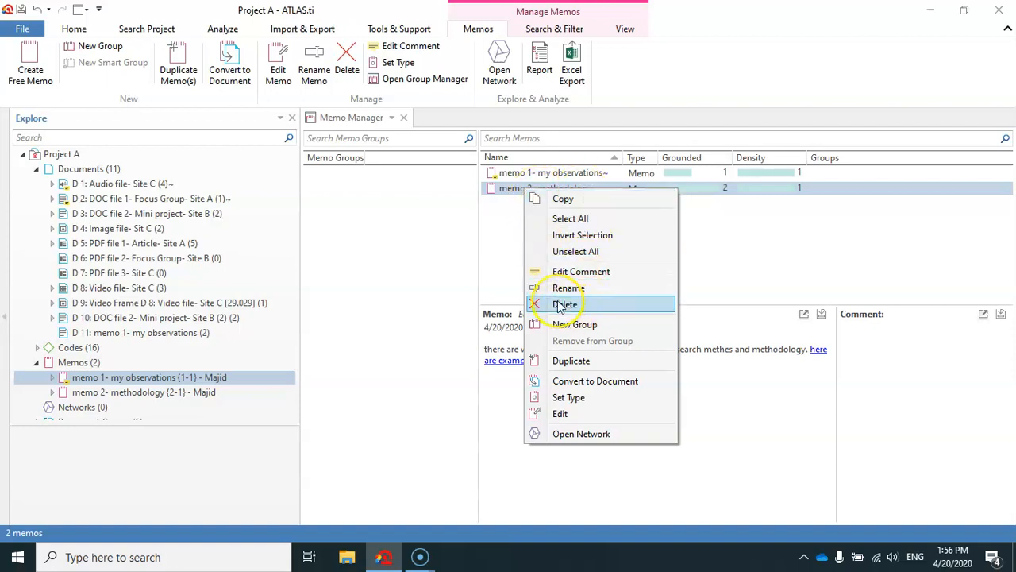
pyautogui.click(493, 258)
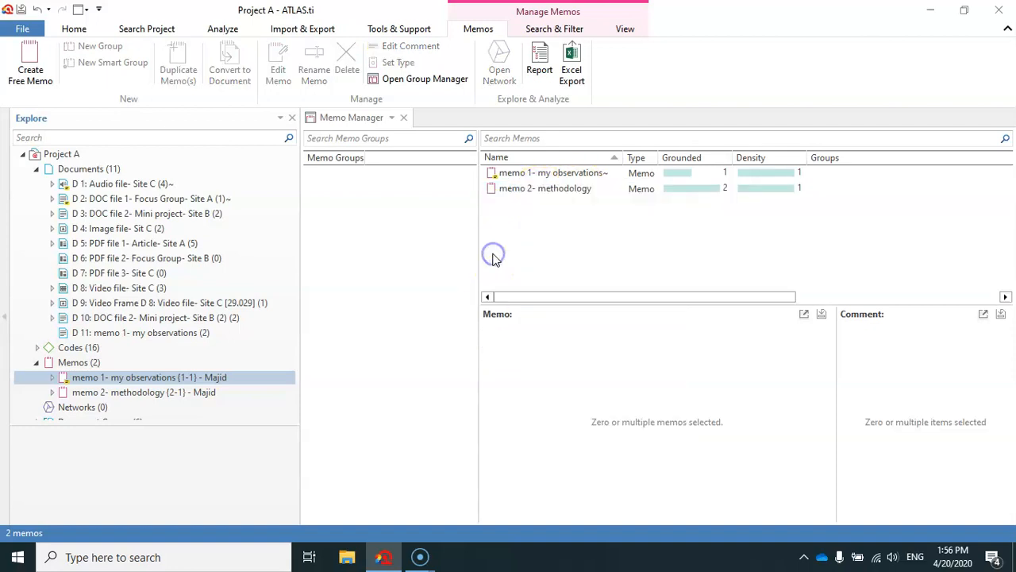
pyautogui.click(424, 278)
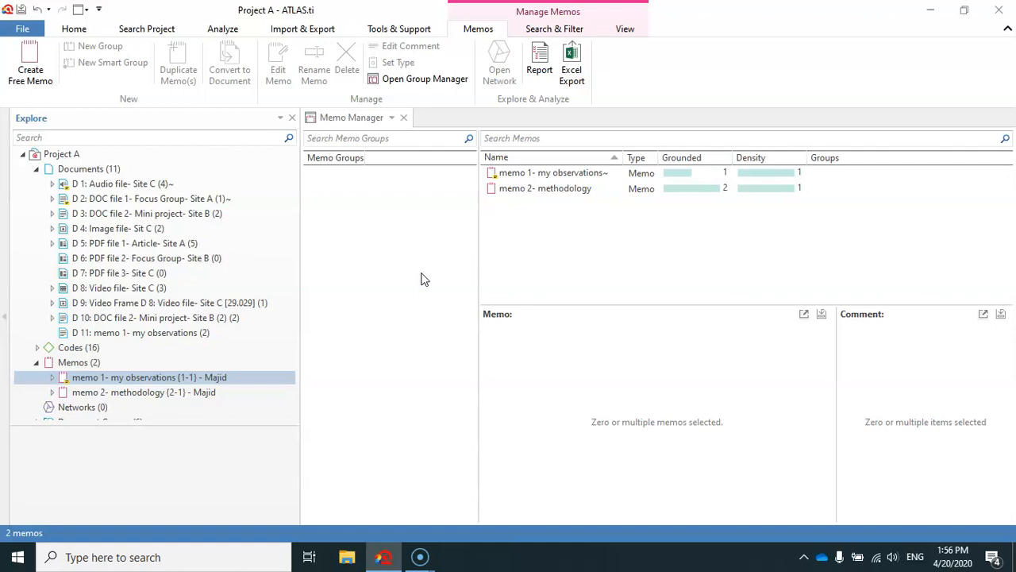
pyautogui.click(563, 173)
pyautogui.rightClick(564, 176)
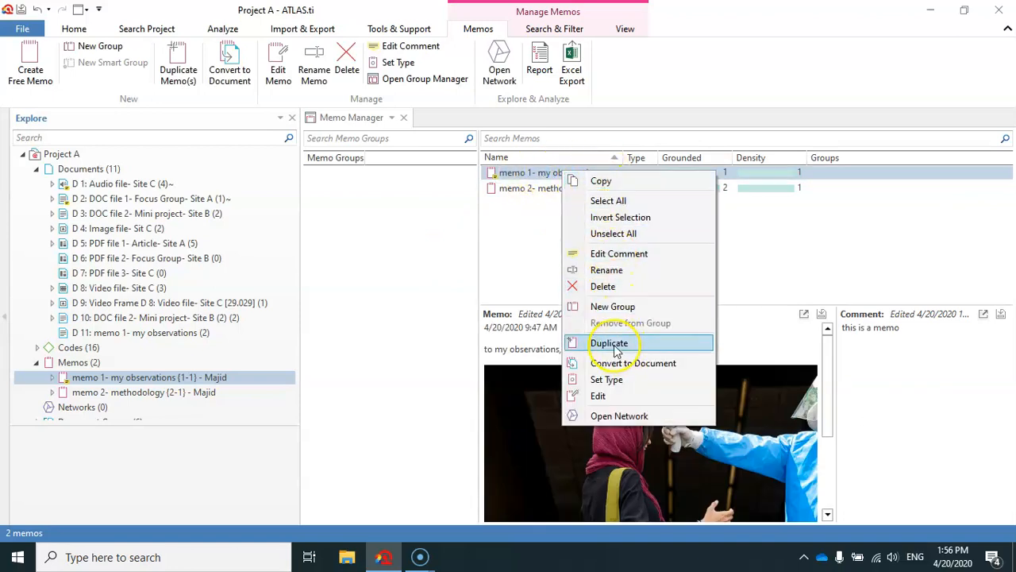
pyautogui.click(439, 301)
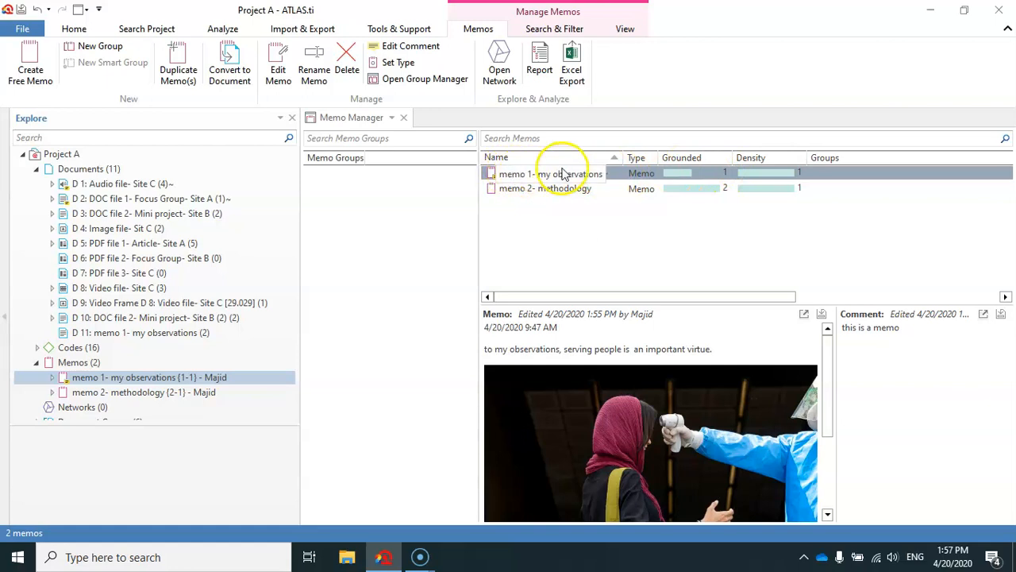
pyautogui.moveTo(829, 366); pyautogui.dragTo(826, 338)
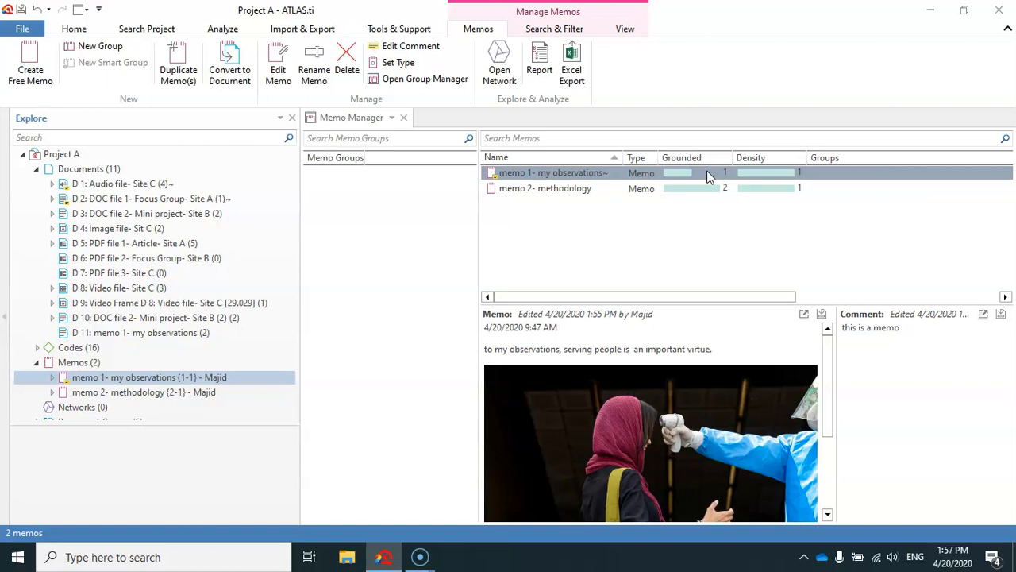
# - Duplicate memo 1- my observations in the memo list
pyautogui.click(562, 178)
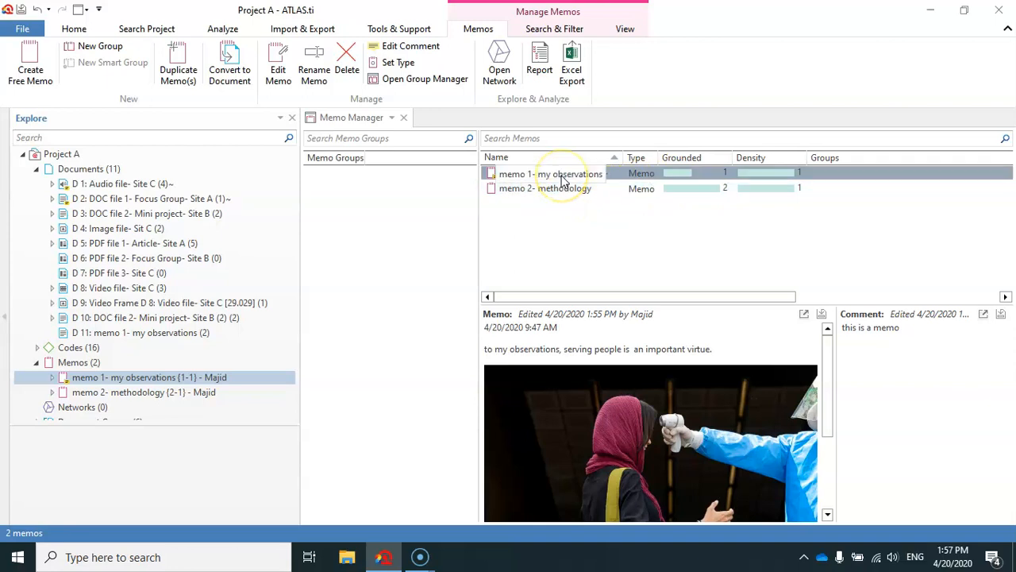
pyautogui.click(569, 179)
pyautogui.rightClick(569, 178)
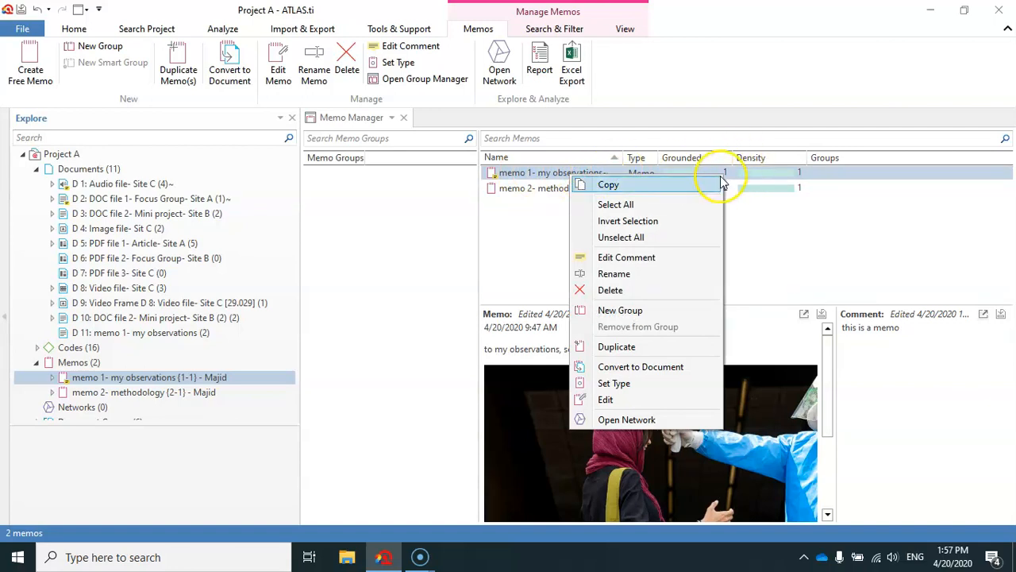
pyautogui.click(619, 350)
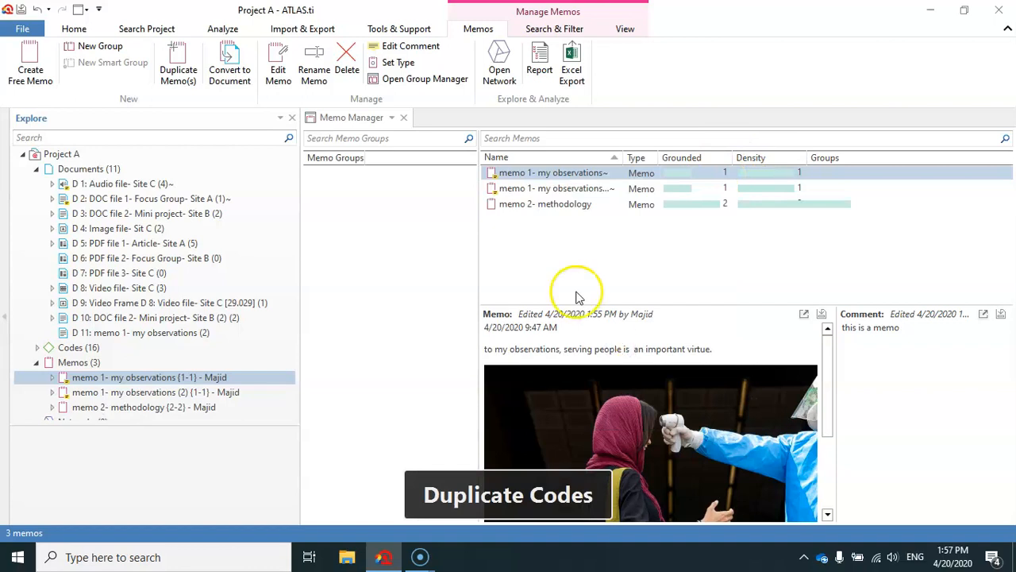
# - Open the duplicate memo 1- my observations (2) for editing and delete its sentence, picture and old timestamp
pyautogui.click(553, 188)
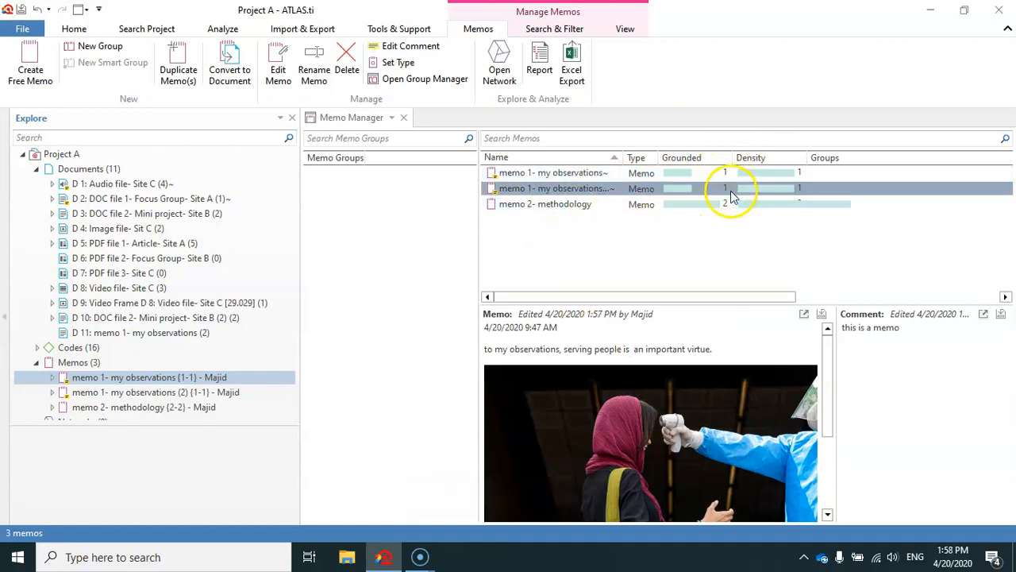
pyautogui.rightClick(552, 195)
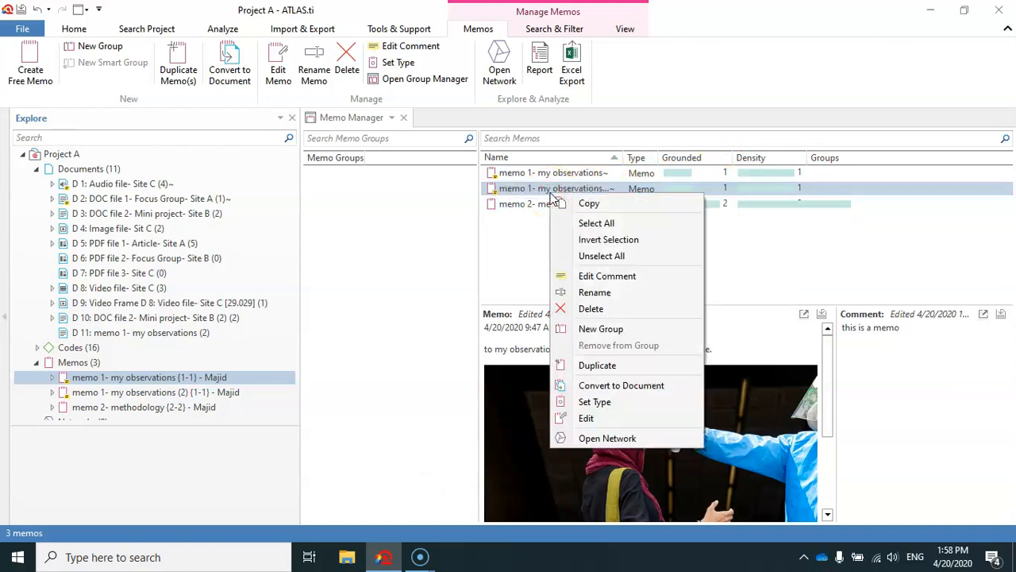
pyautogui.click(600, 418)
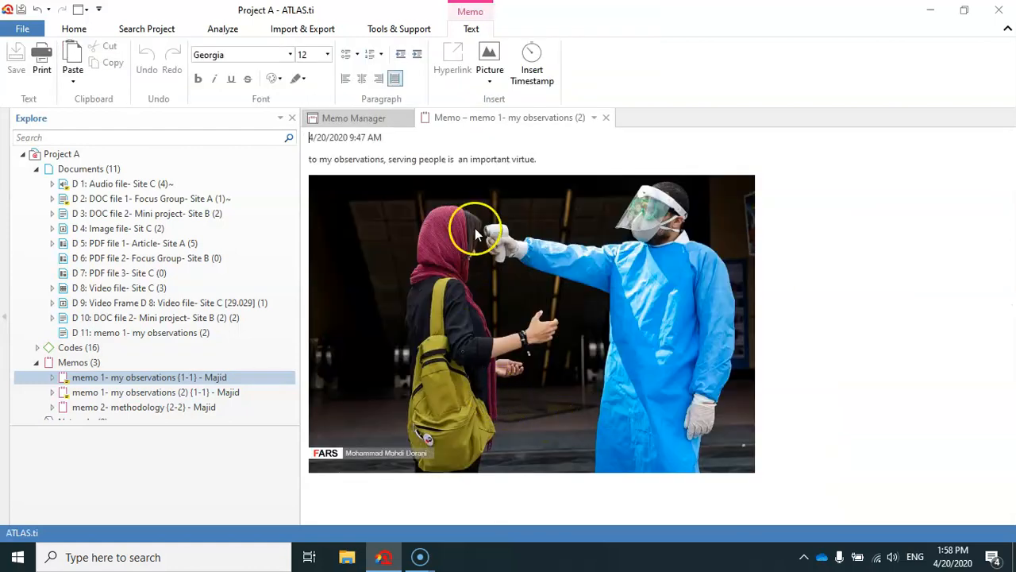
pyautogui.doubleClick(492, 159)
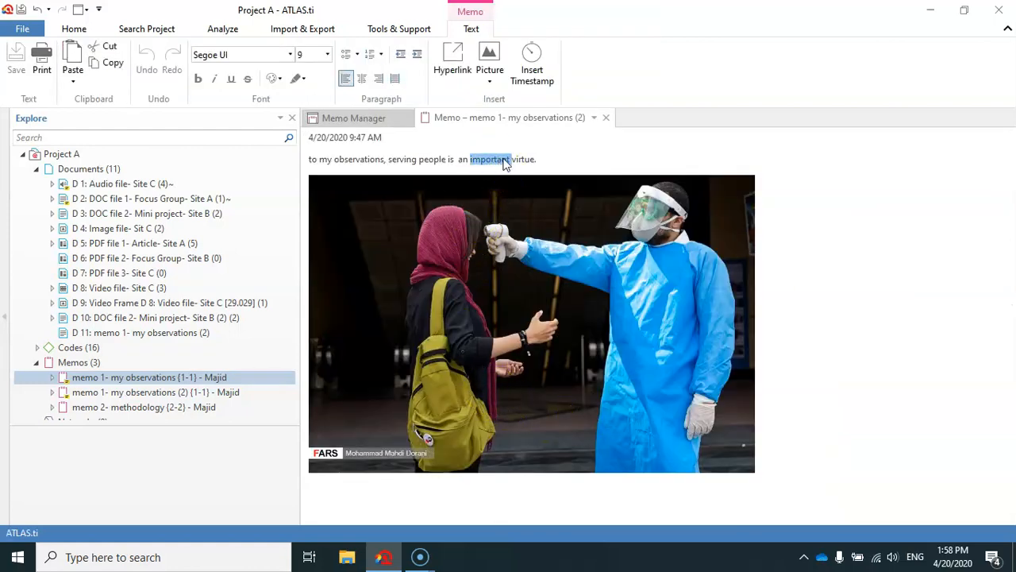
pyautogui.tripleClick(502, 159)
pyautogui.press('Delete')
pyautogui.click(526, 185)
pyautogui.press('Delete')
pyautogui.click(361, 137)
pyautogui.tripleClick(362, 136)
pyautogui.press('Delete')
# - Insert the current timestamp in the empty memo and, on a new line below it, the first picture from the Desktop's photos folder
pyautogui.click(532, 63)
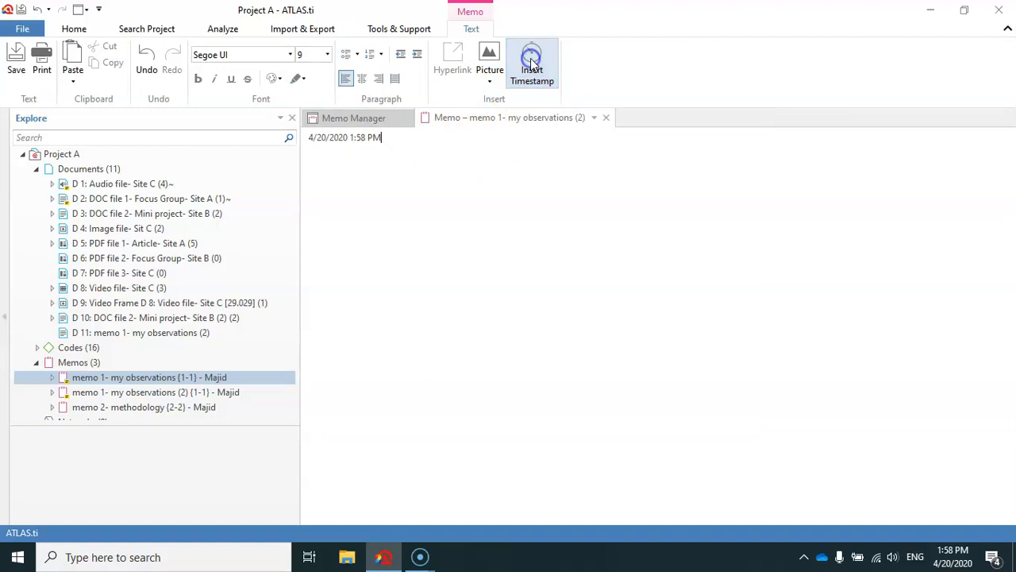
pyautogui.press('Return')
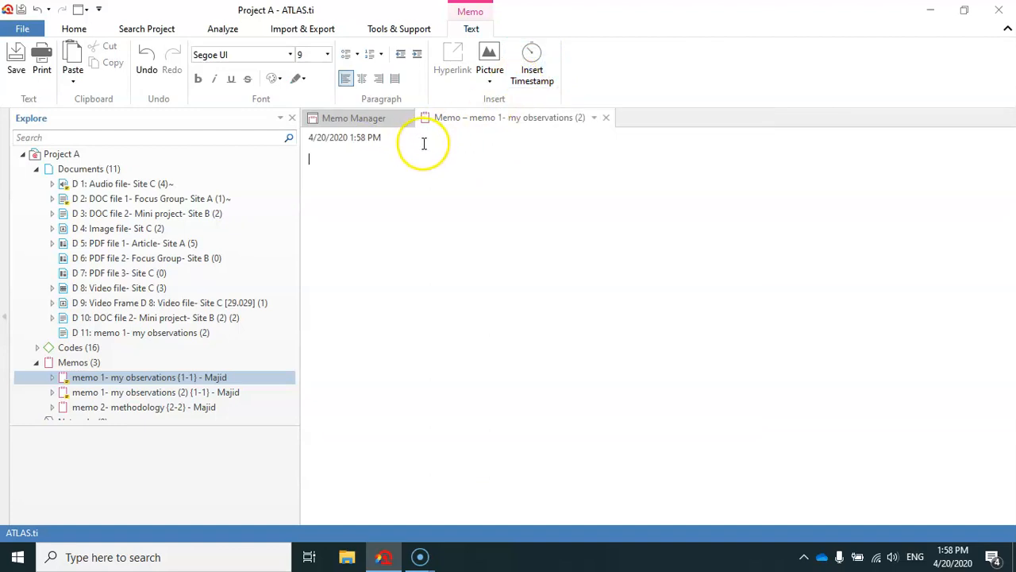
pyautogui.click(492, 57)
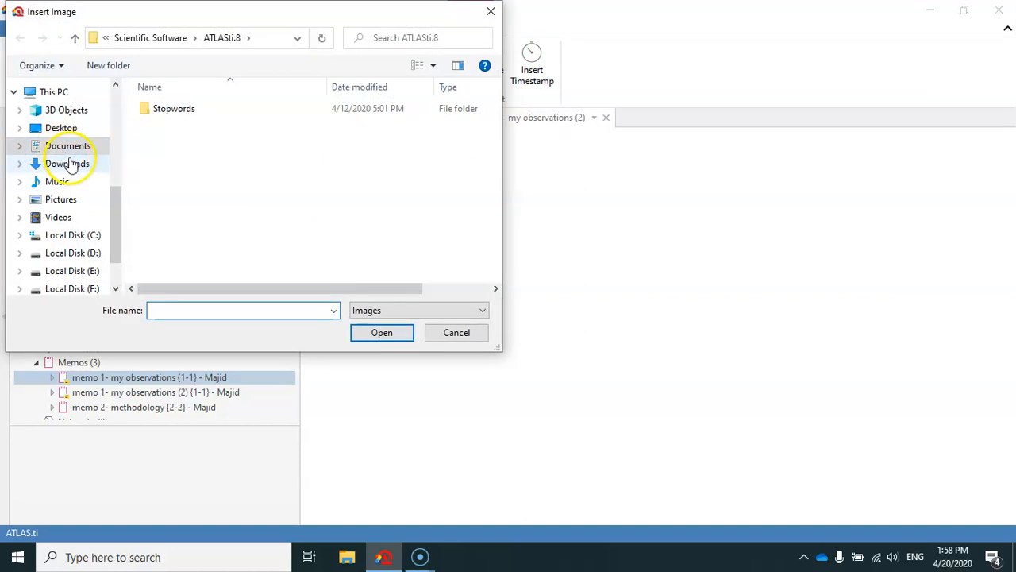
pyautogui.click(65, 129)
pyautogui.scroll(-1, 193, 260)
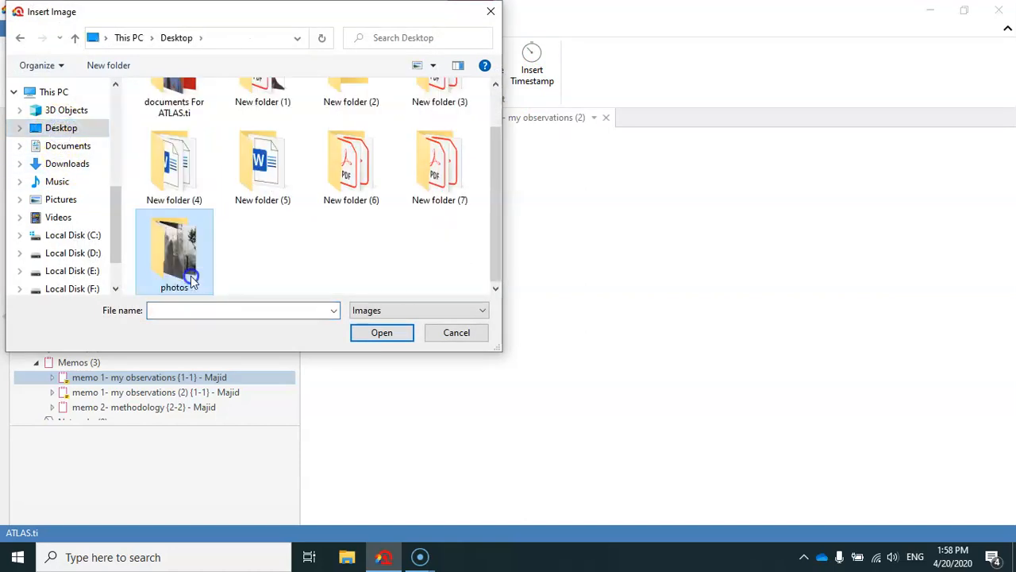
pyautogui.doubleClick(191, 274)
pyautogui.click(174, 127)
pyautogui.click(376, 334)
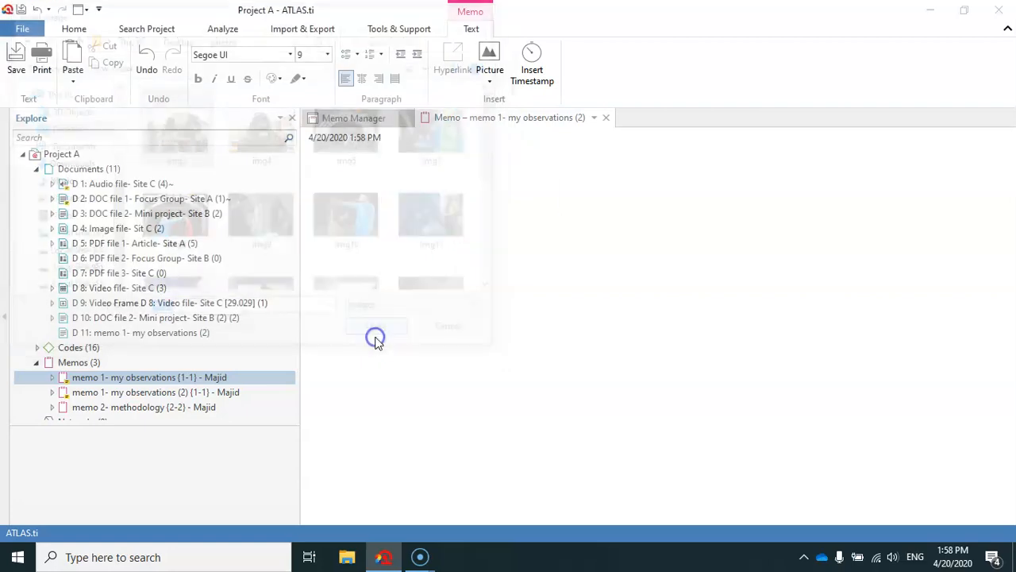
# - Resize the memo's picture to a width of 700 pixels with its aspect ratio maintained, and close the memo, saving its changes
pyautogui.click(493, 63)
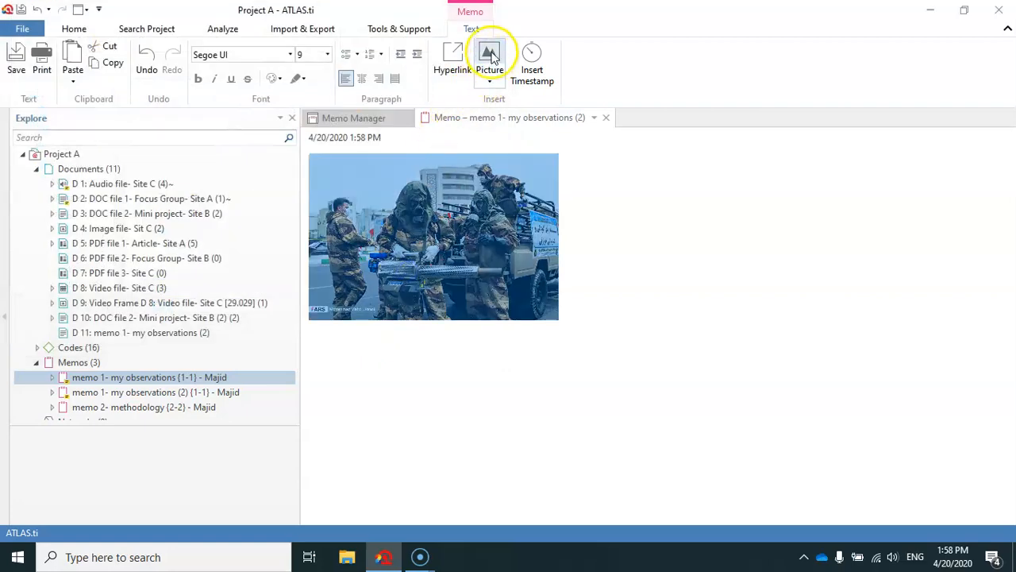
pyautogui.click(472, 329)
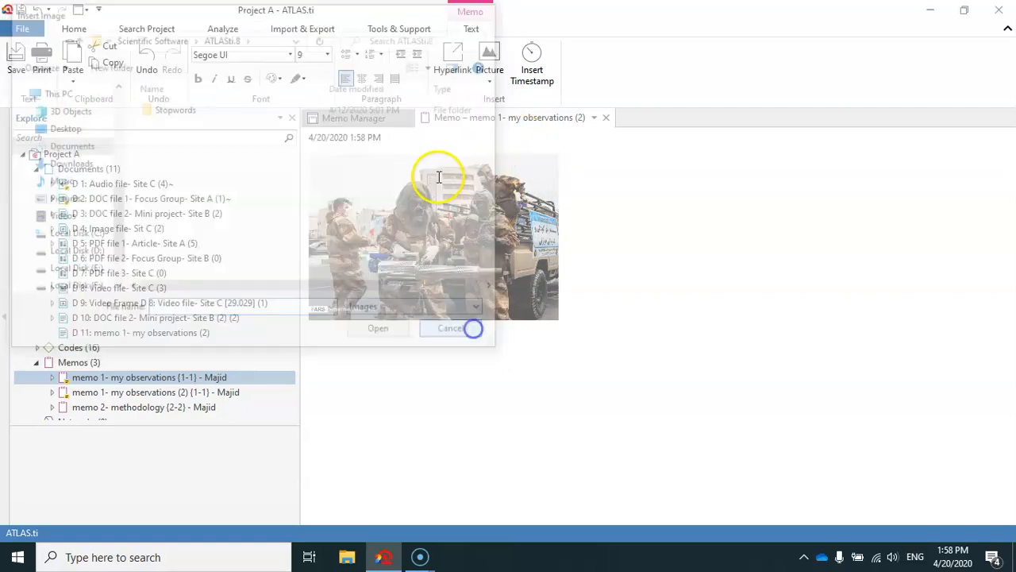
pyautogui.click(490, 79)
pyautogui.click(524, 117)
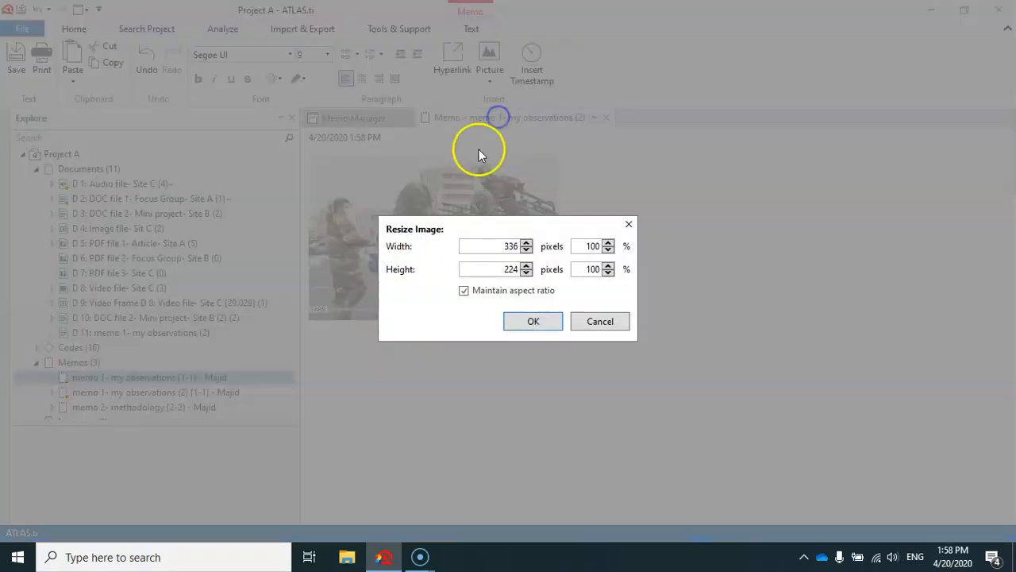
pyautogui.doubleClick(489, 248)
pyautogui.write('700')
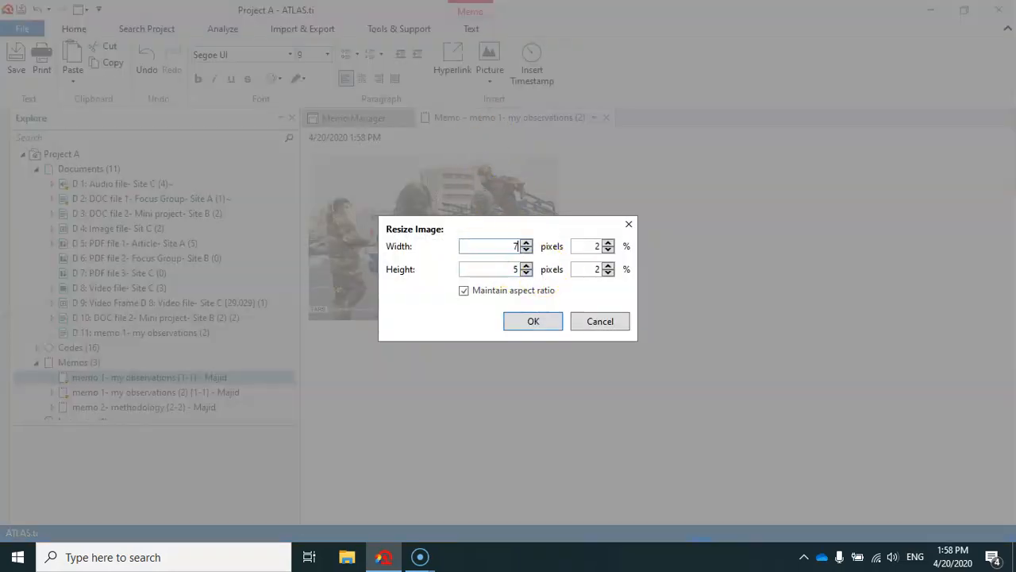
pyautogui.click(540, 321)
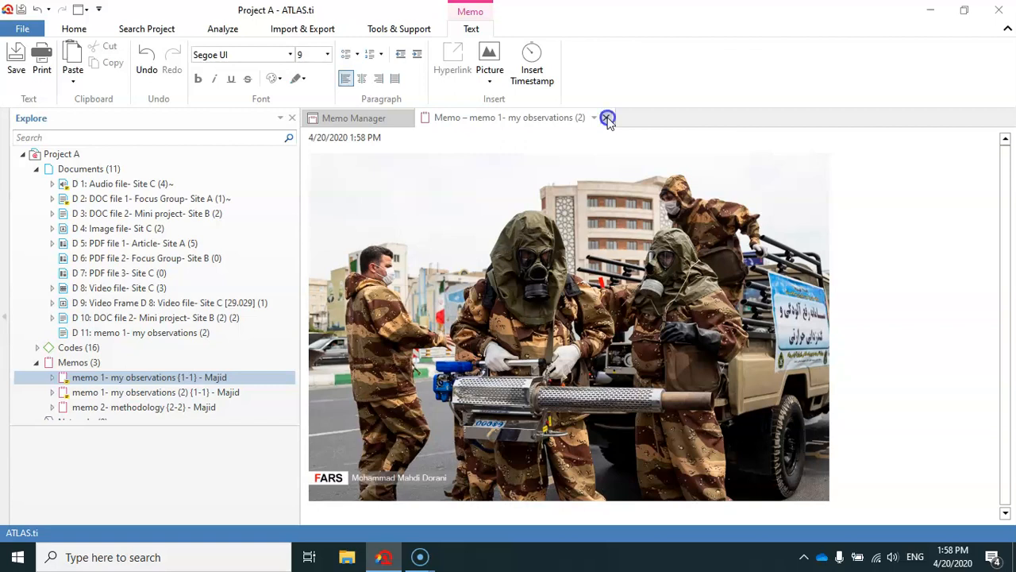
pyautogui.click(607, 119)
pyautogui.click(503, 329)
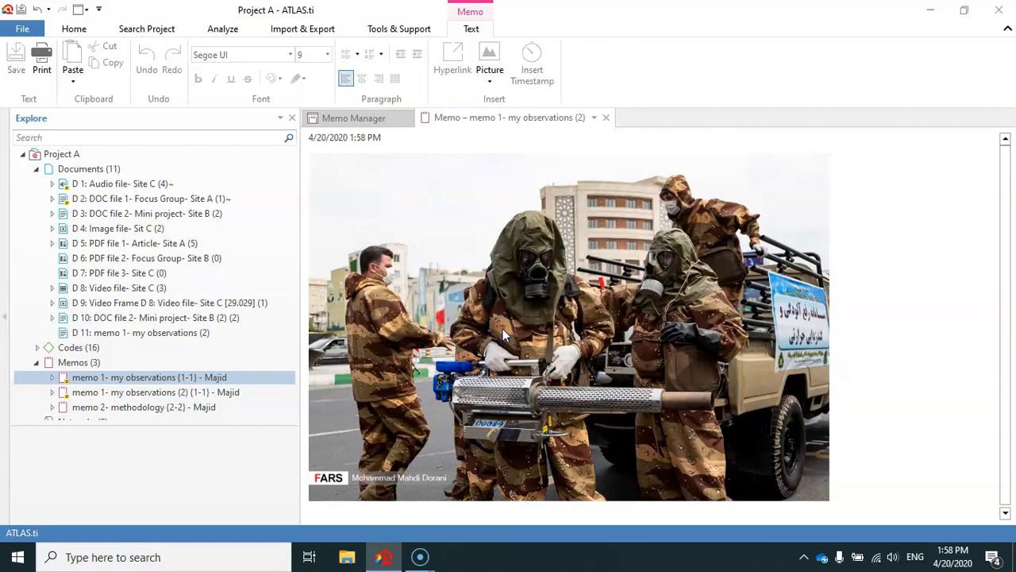
# - Rename the duplicate memo 1- my observations (2) as "memo 3- new memo"
pyautogui.click(604, 191)
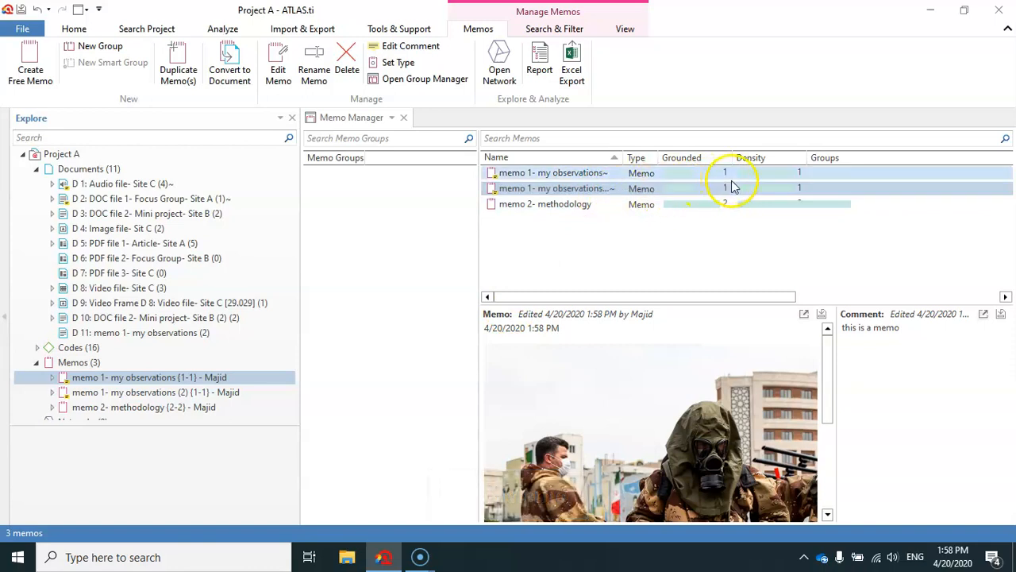
pyautogui.rightClick(567, 196)
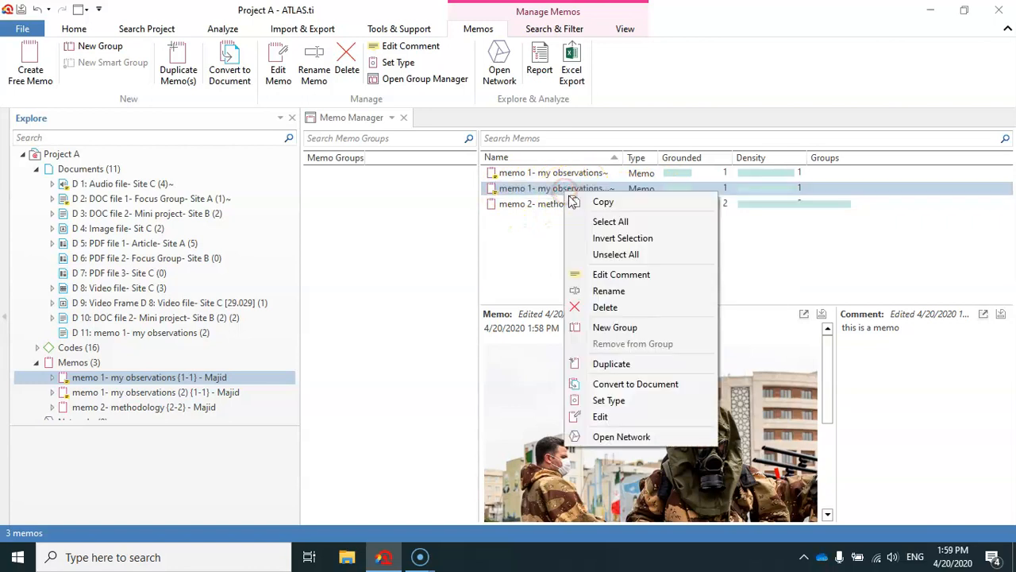
pyautogui.click(609, 291)
pyautogui.click(522, 268)
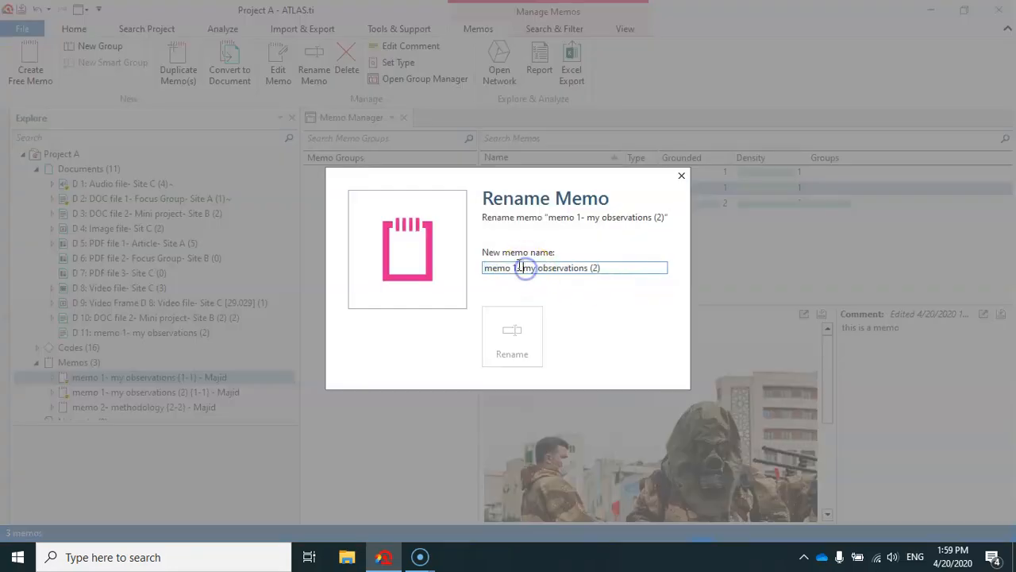
pyautogui.moveTo(514, 267); pyautogui.dragTo(725, 226)
pyautogui.write('3- new memo')
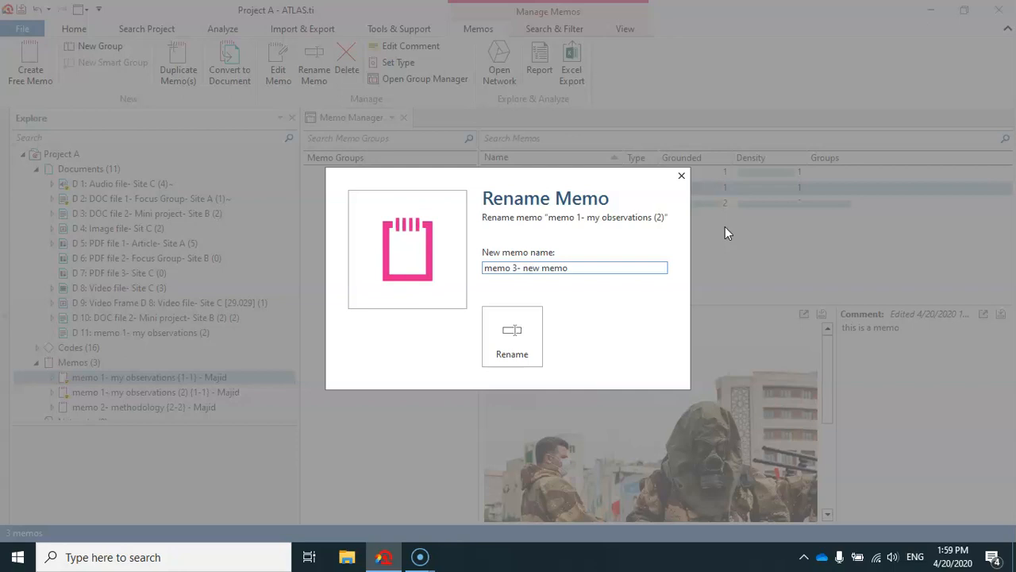
pyautogui.click(514, 345)
pyautogui.click(586, 274)
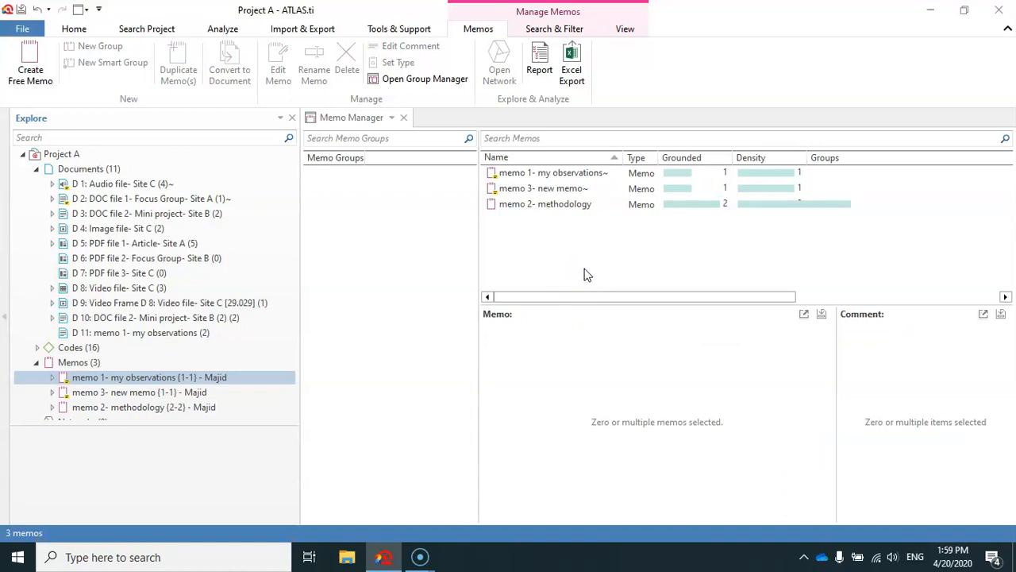
pyautogui.click(720, 191)
pyautogui.click(545, 190)
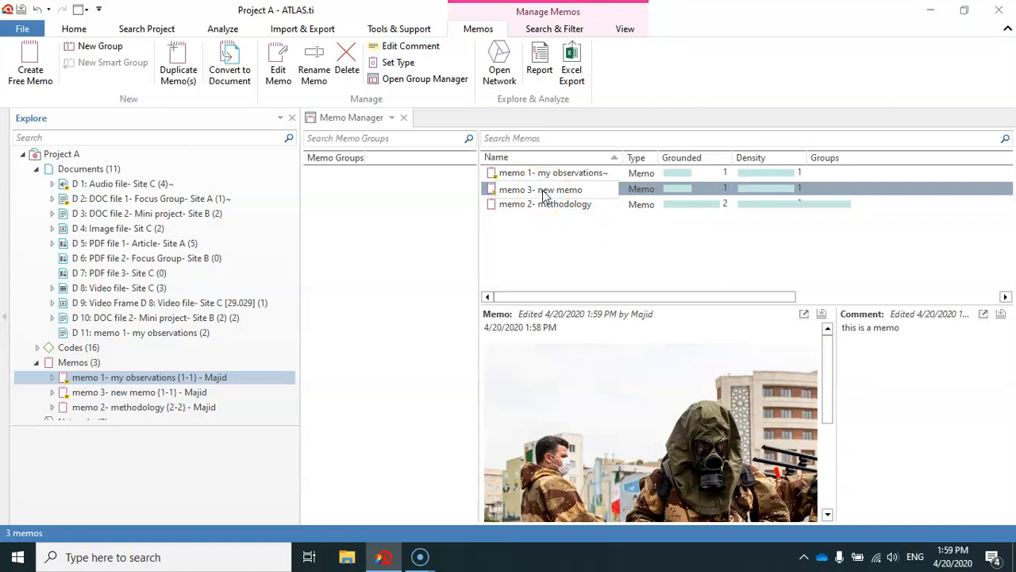
pyautogui.doubleClick(543, 193)
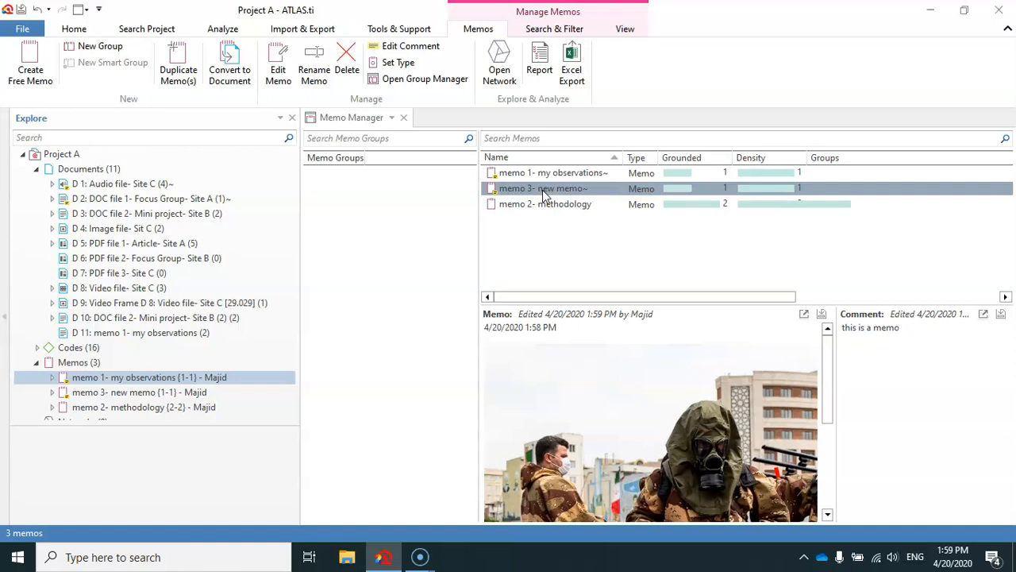
pyautogui.click(545, 220)
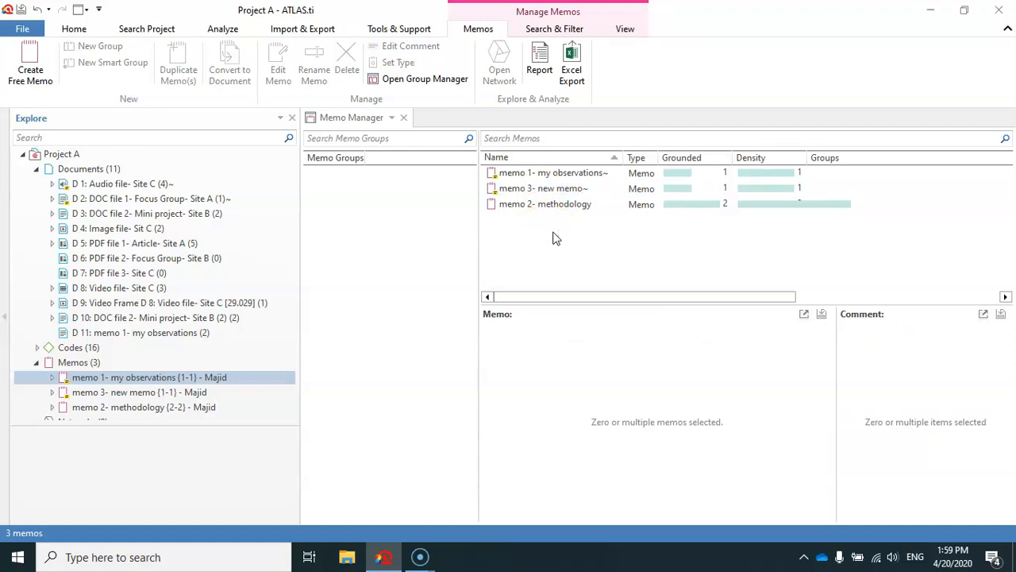
pyautogui.click(547, 208)
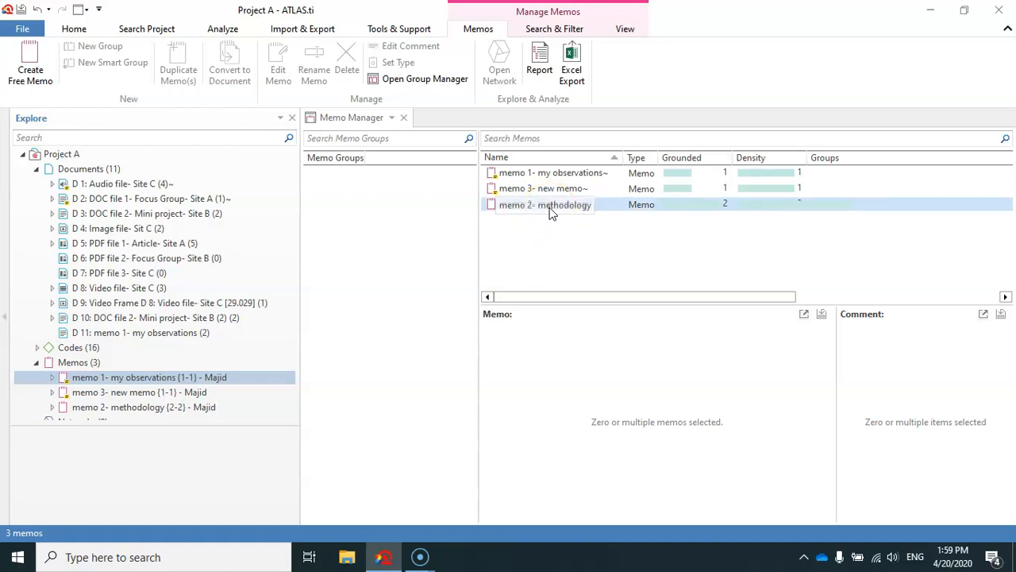
pyautogui.click(539, 238)
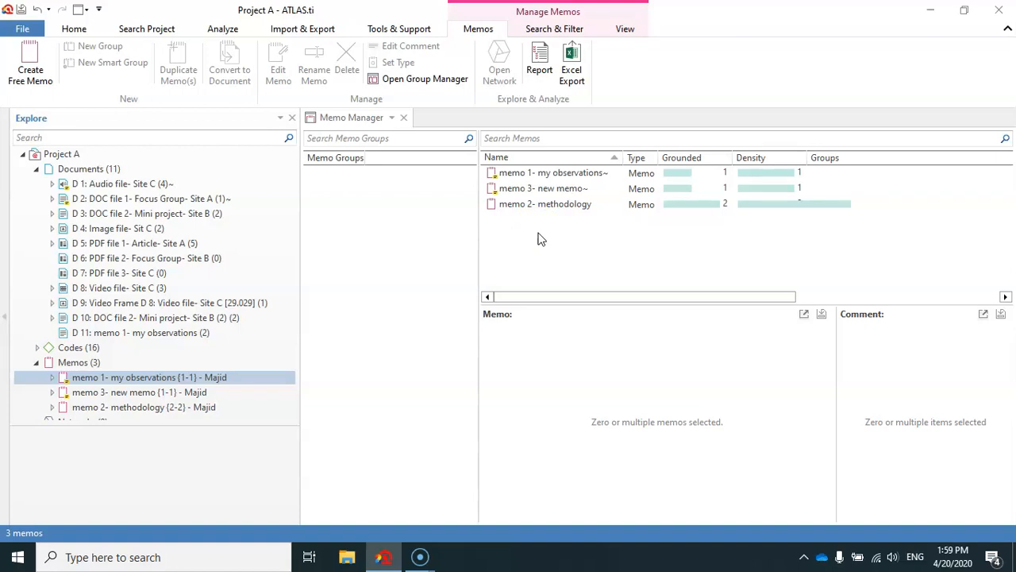
# - Create a memo group named "group A" from memo 1- my observations and memo 3- new memo
pyautogui.click(558, 173)
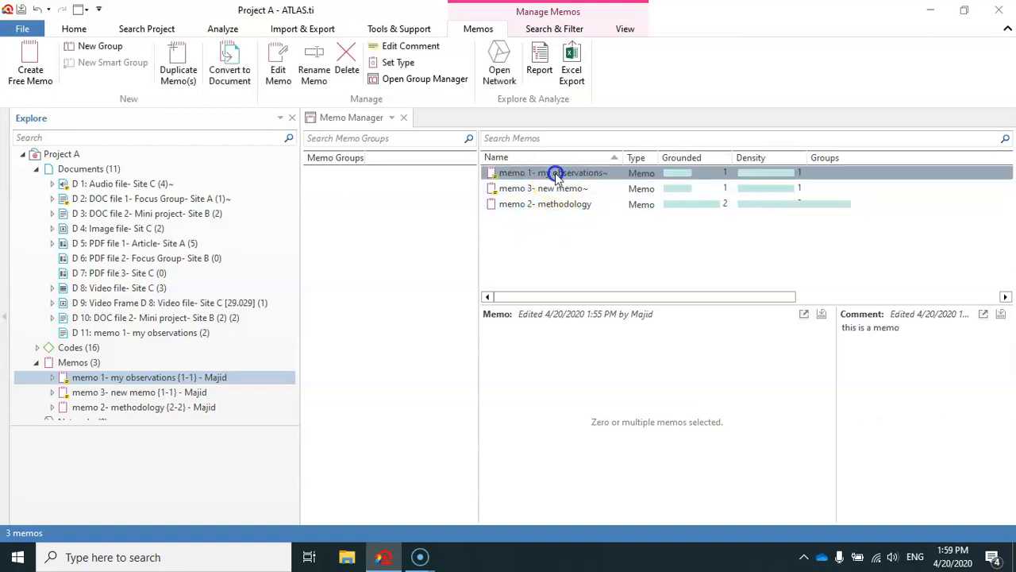
pyautogui.keyDown('ctrl'); pyautogui.click(560, 188); pyautogui.keyUp('ctrl')
pyautogui.moveTo(562, 179); pyautogui.dragTo(392, 176)
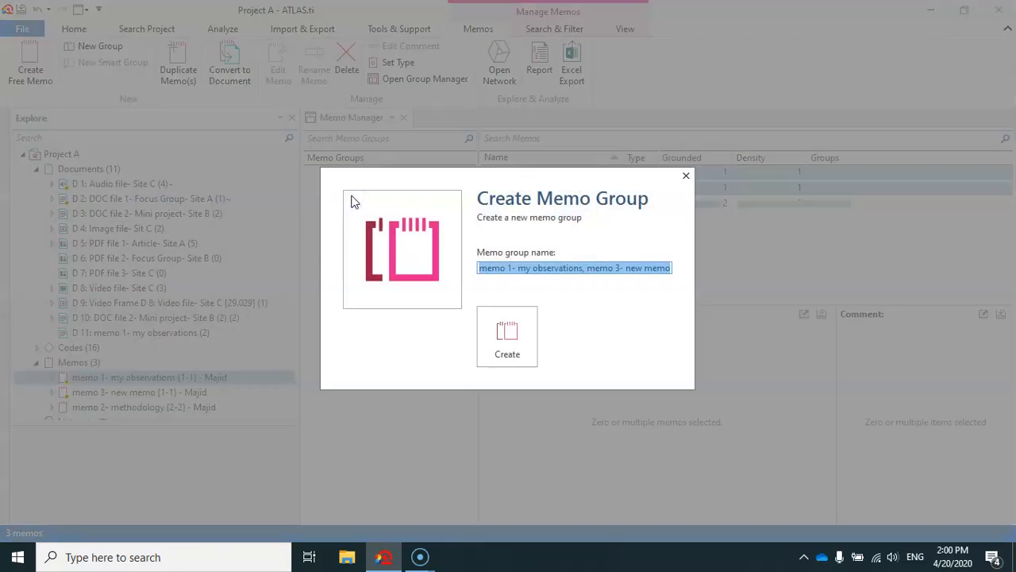
pyautogui.write('gro')
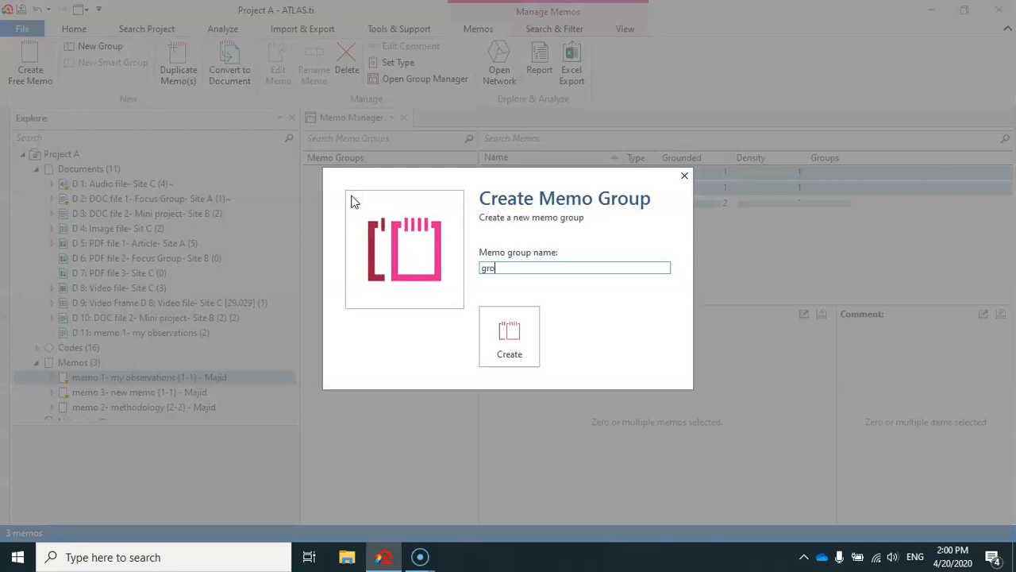
pyautogui.click(506, 340)
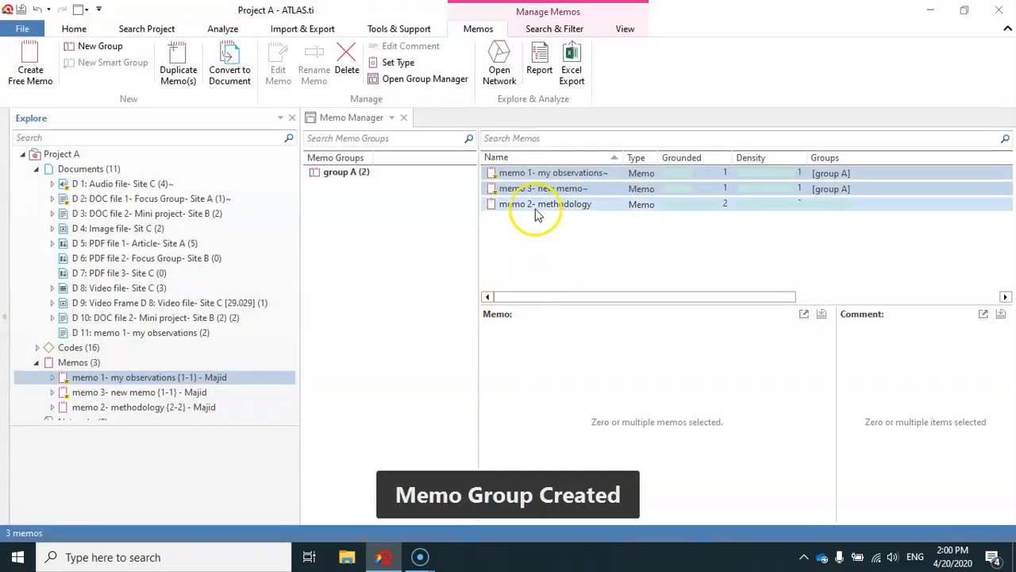
# - Create a memo group named "group B" from memo 2- methodology and memo 3- new memo
pyautogui.click(541, 206)
pyautogui.keyDown('ctrl'); pyautogui.click(540, 192); pyautogui.keyUp('ctrl')
pyautogui.moveTo(540, 192); pyautogui.dragTo(339, 241)
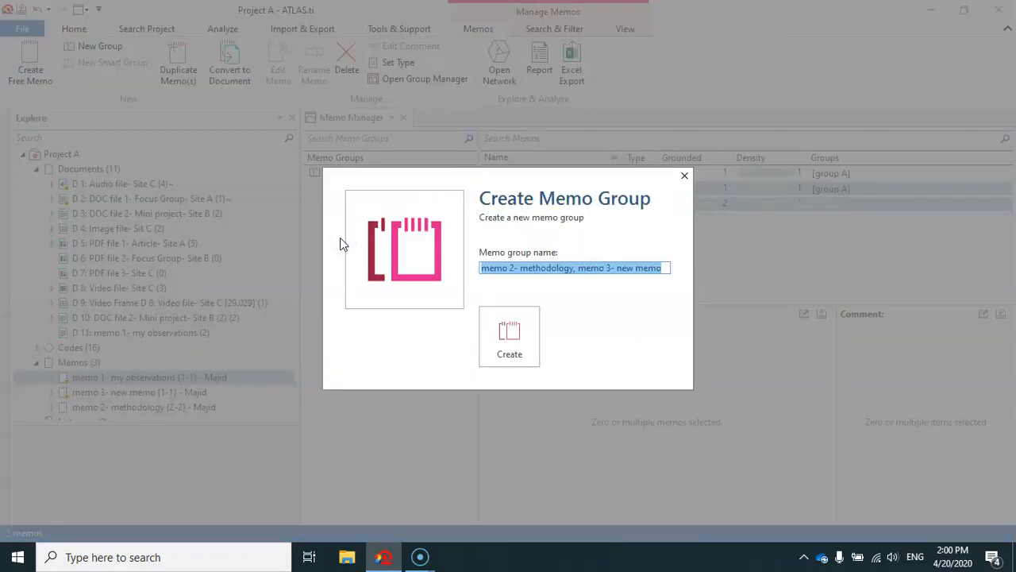
pyautogui.write('grou')
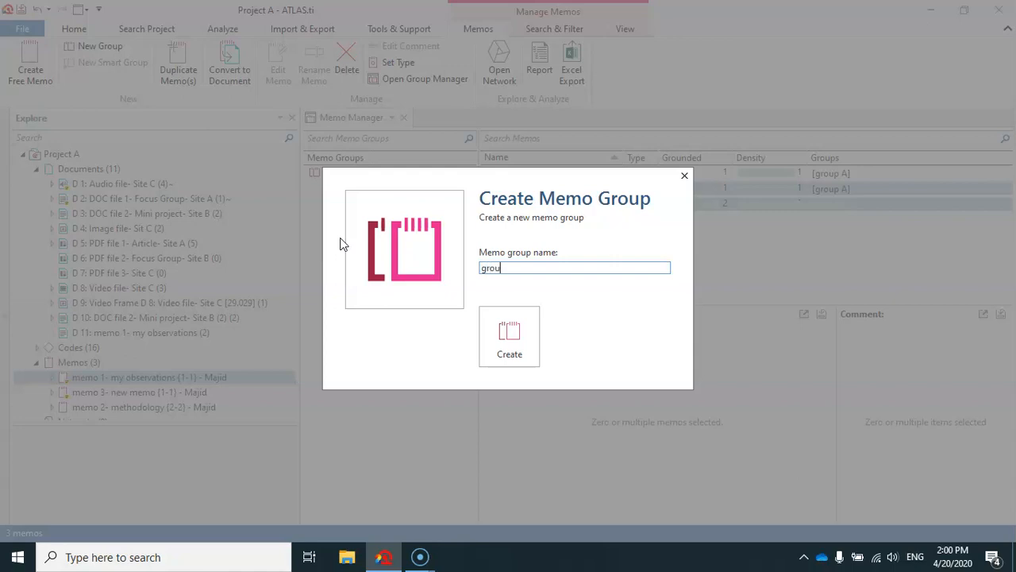
pyautogui.write('p B')
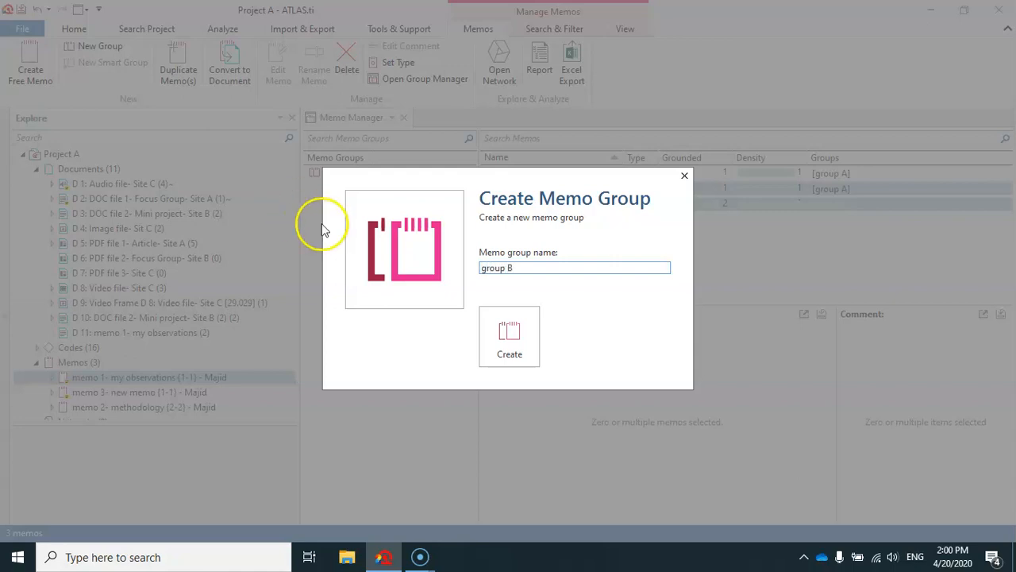
pyautogui.click(503, 336)
# - Compare the members of group A and group B, and check the group assignments in the full memo list
pyautogui.click(352, 171)
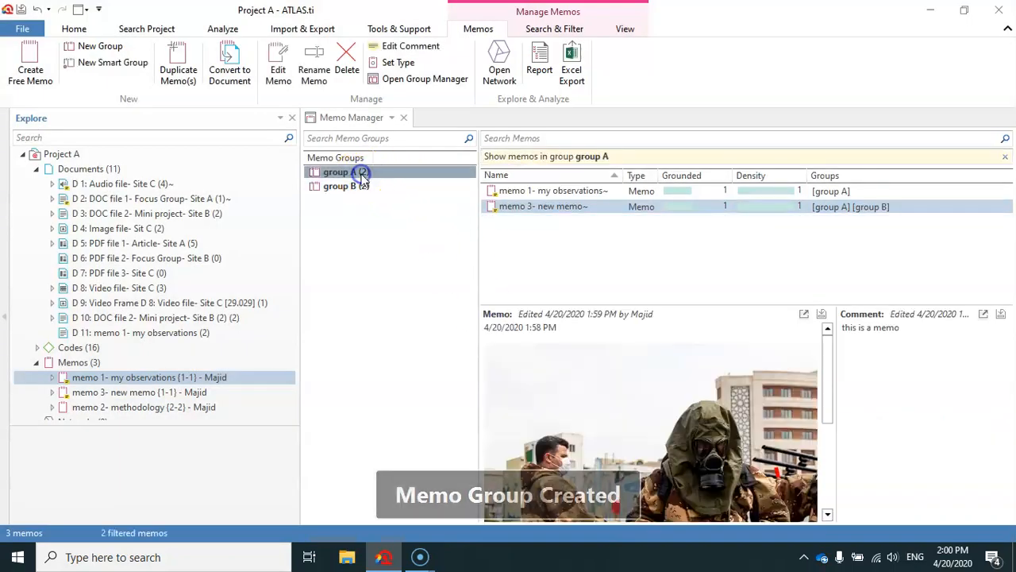
pyautogui.click(343, 189)
pyautogui.click(334, 171)
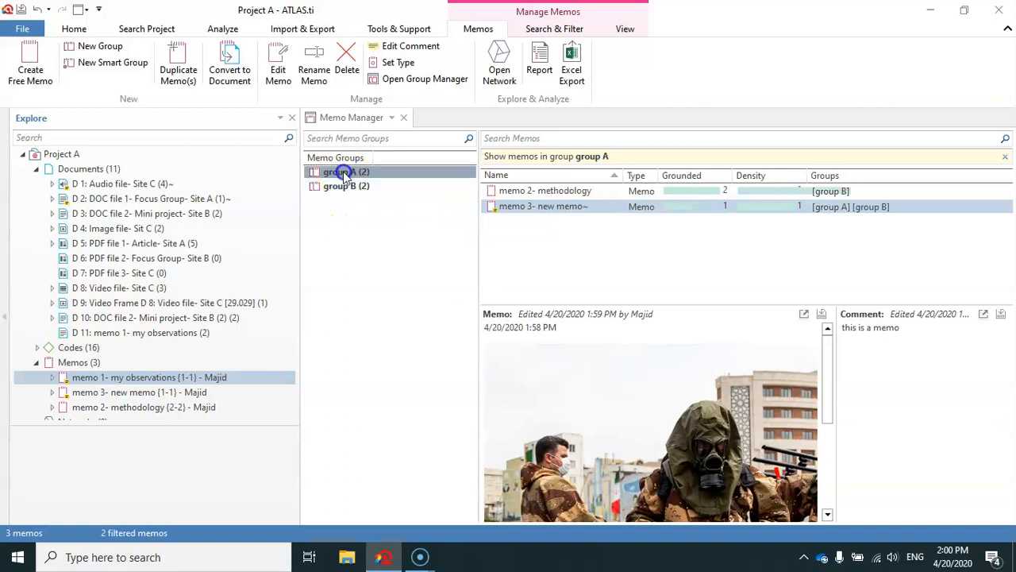
pyautogui.click(344, 187)
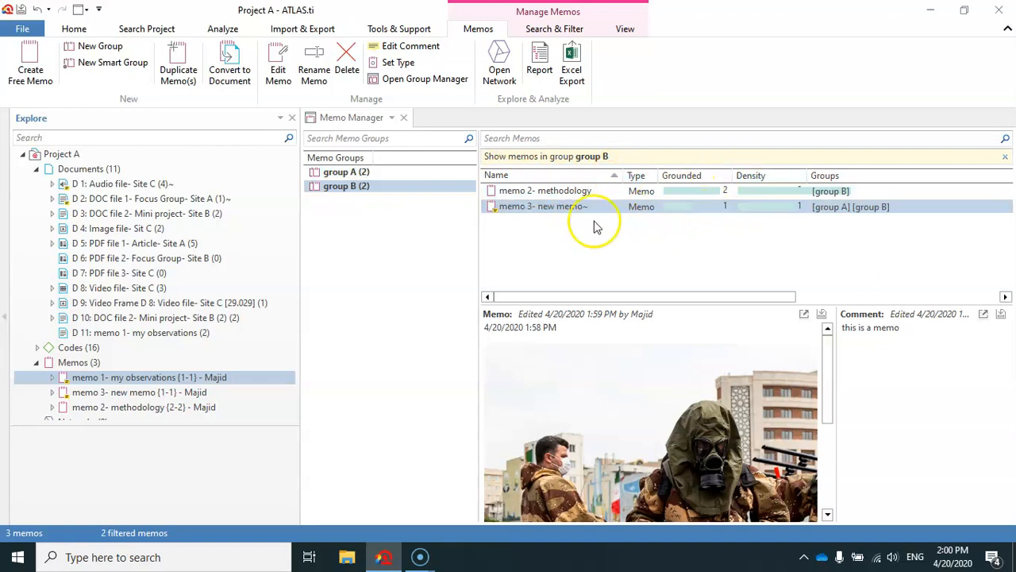
pyautogui.click(346, 172)
pyautogui.click(849, 243)
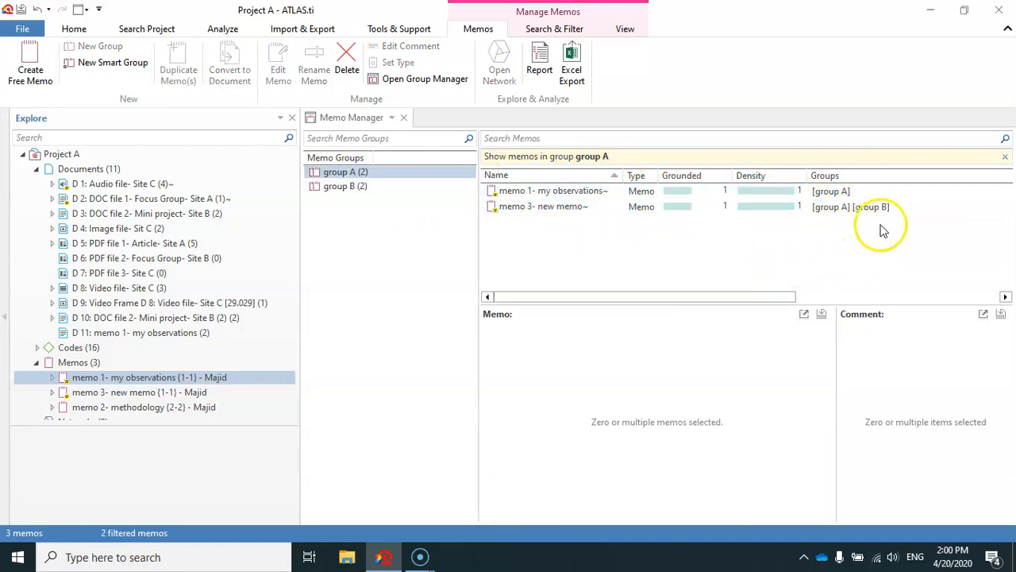
pyautogui.click(435, 226)
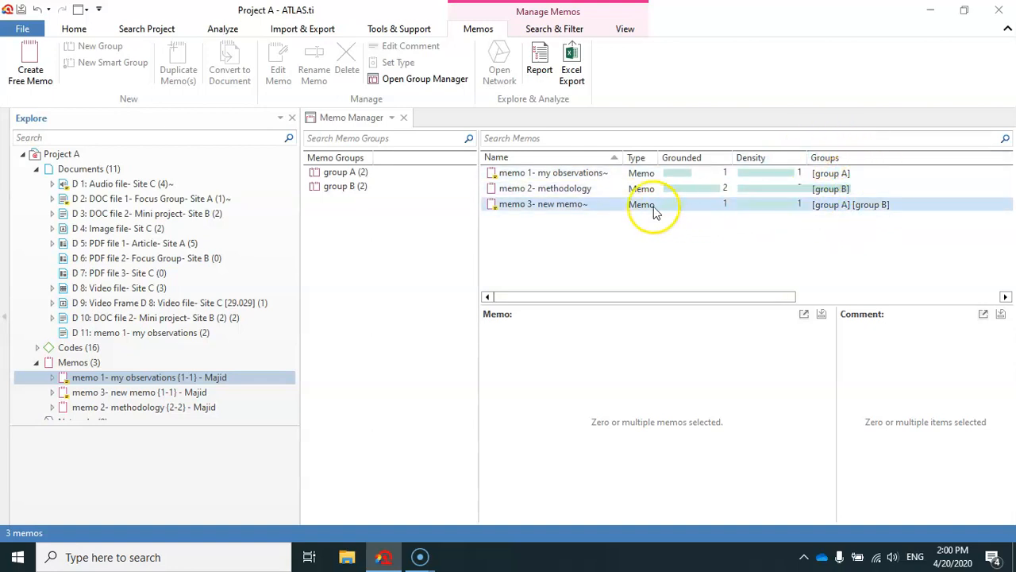
pyautogui.click(546, 207)
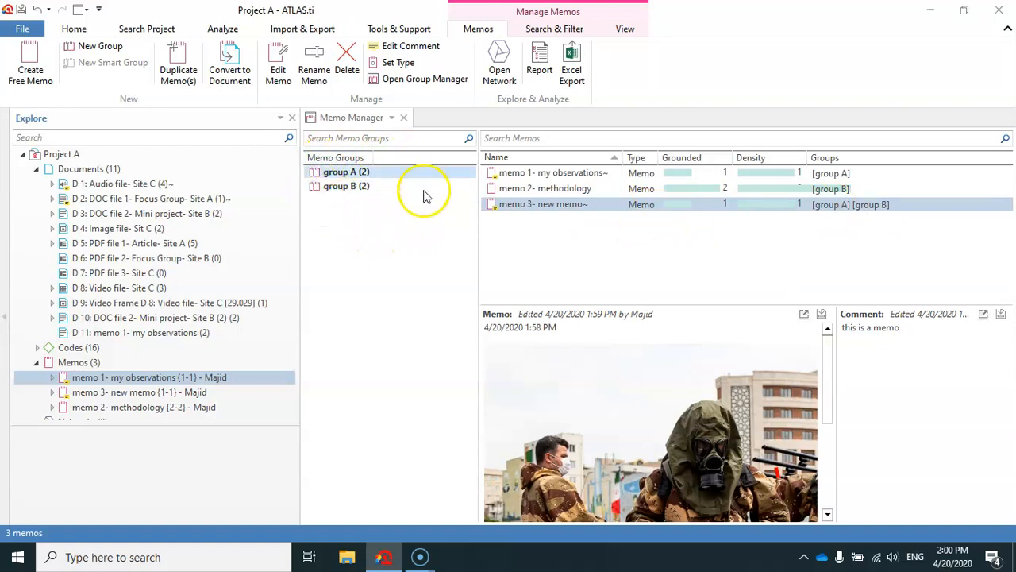
pyautogui.click(556, 241)
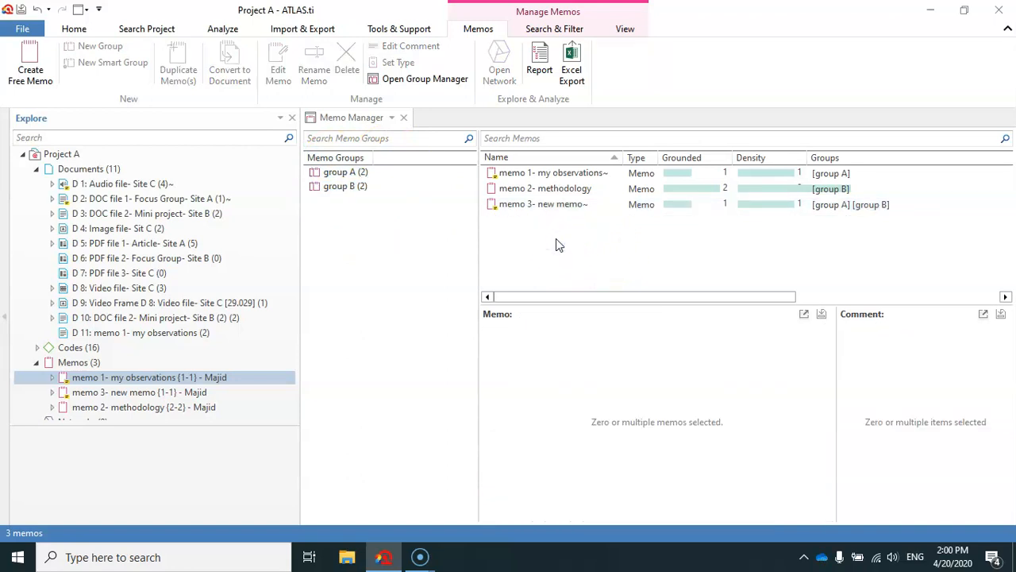
# - Open the network of memo 3- new memo from the memo list
pyautogui.click(548, 205)
pyautogui.rightClick(548, 205)
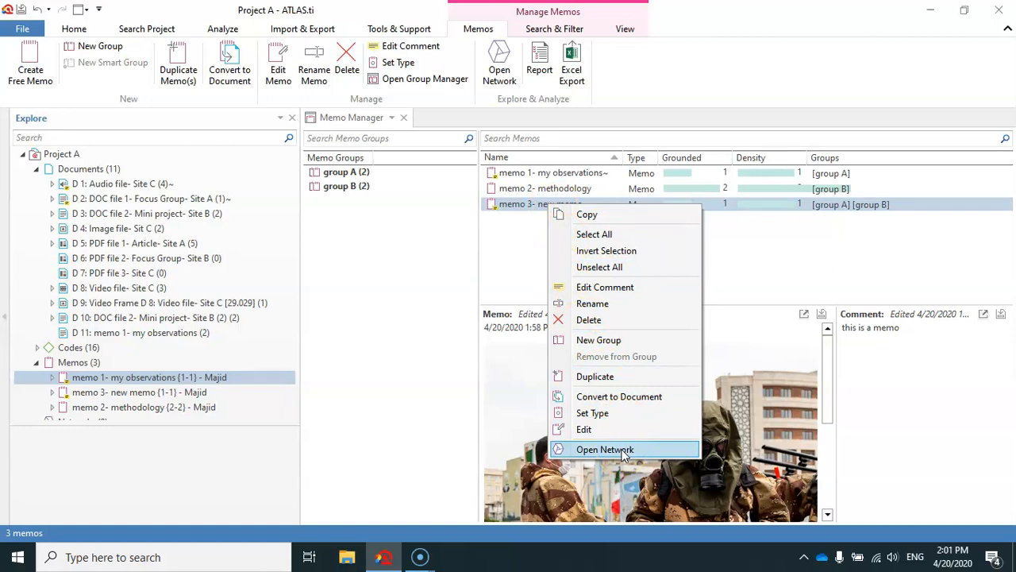
pyautogui.click(587, 457)
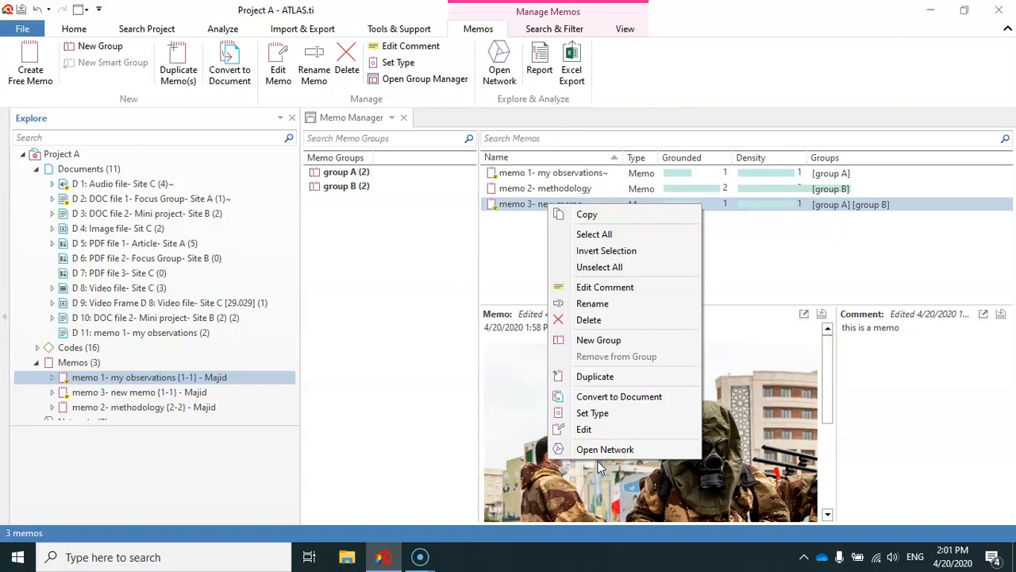
pyautogui.click(611, 450)
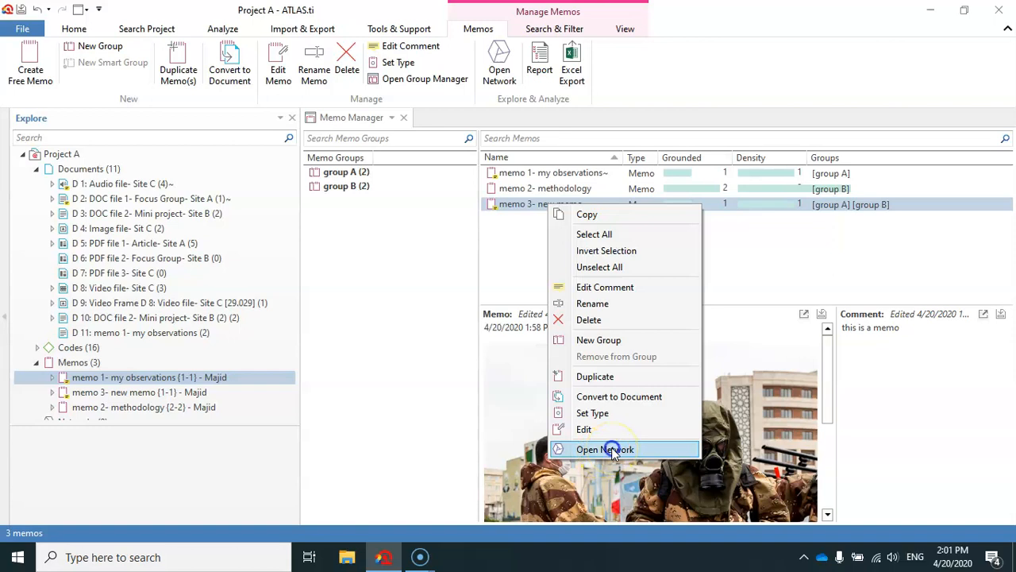
pyautogui.click(611, 450)
# - Spread out the network nodes: memo 3 to the upper right, memo 2- methodology to the lower middle, and quotation 2:1 farther left
pyautogui.moveTo(523, 312); pyautogui.dragTo(676, 220)
pyautogui.moveTo(581, 412); pyautogui.dragTo(502, 429)
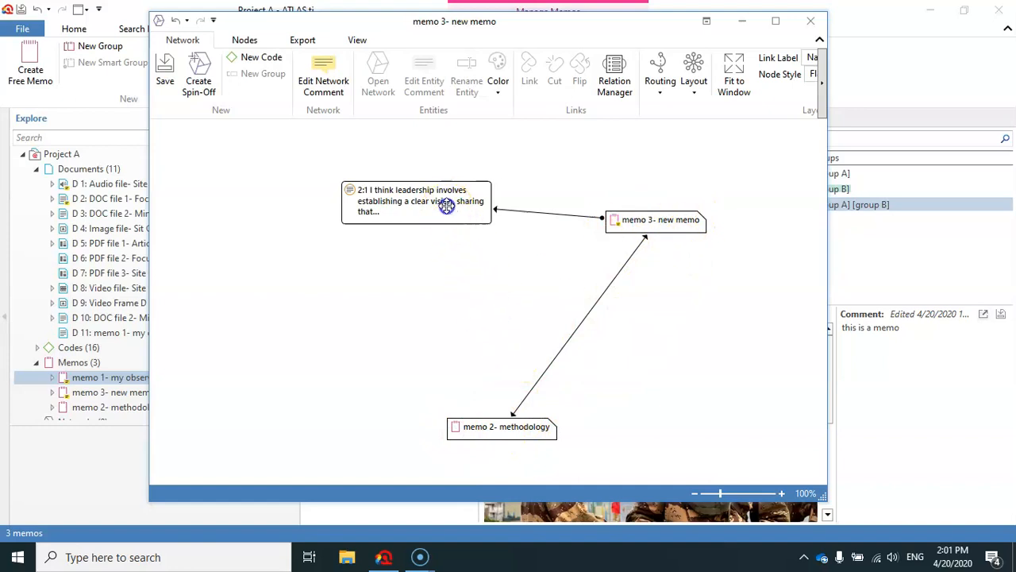
pyautogui.moveTo(447, 205); pyautogui.dragTo(405, 199)
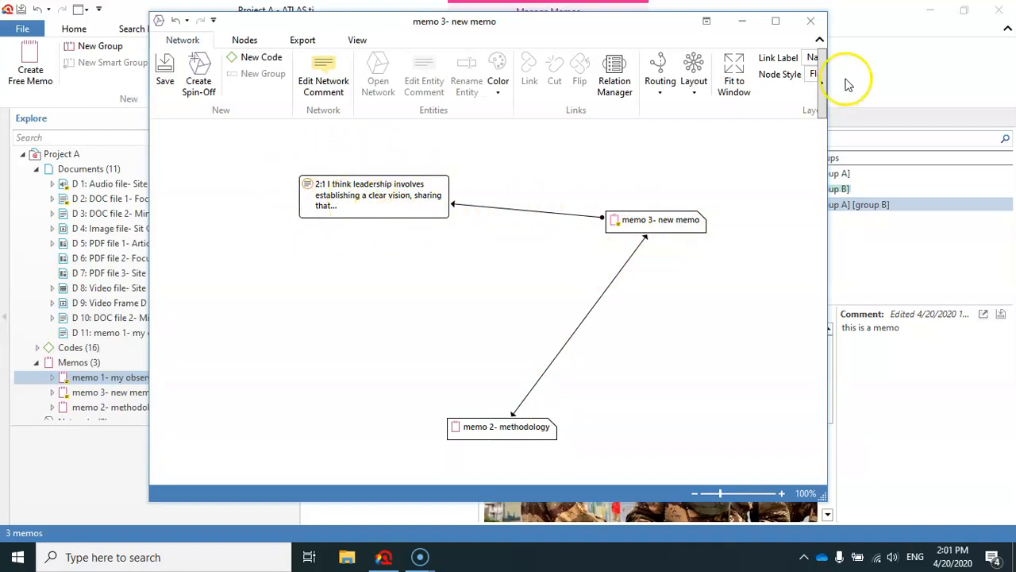
# - Close the network of memo 3- new memo and return to the memo list
pyautogui.click(810, 20)
pyautogui.click(558, 326)
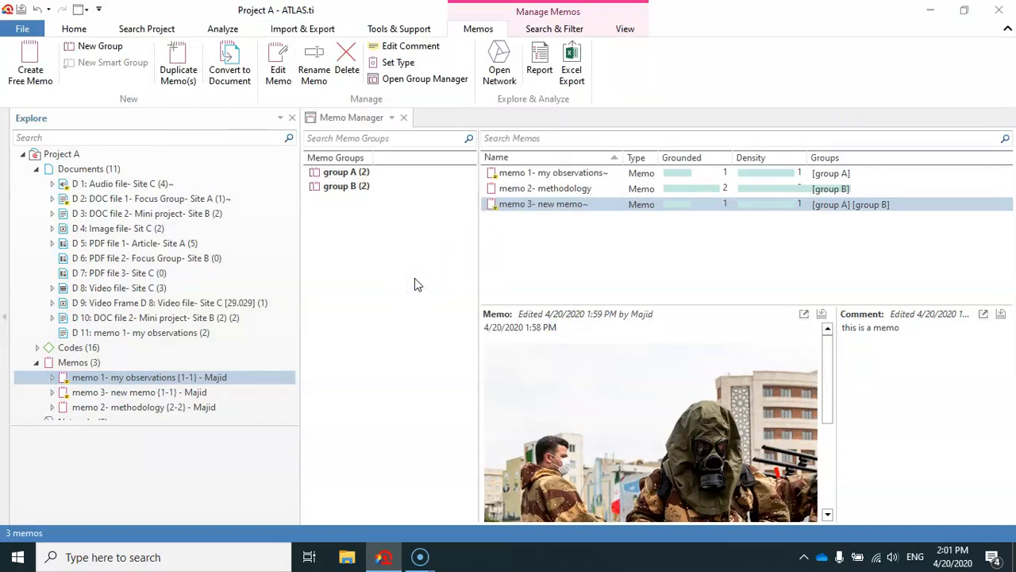
# - Filter the memo list by group A and look through the commands available for that group, without applying any
pyautogui.click(358, 176)
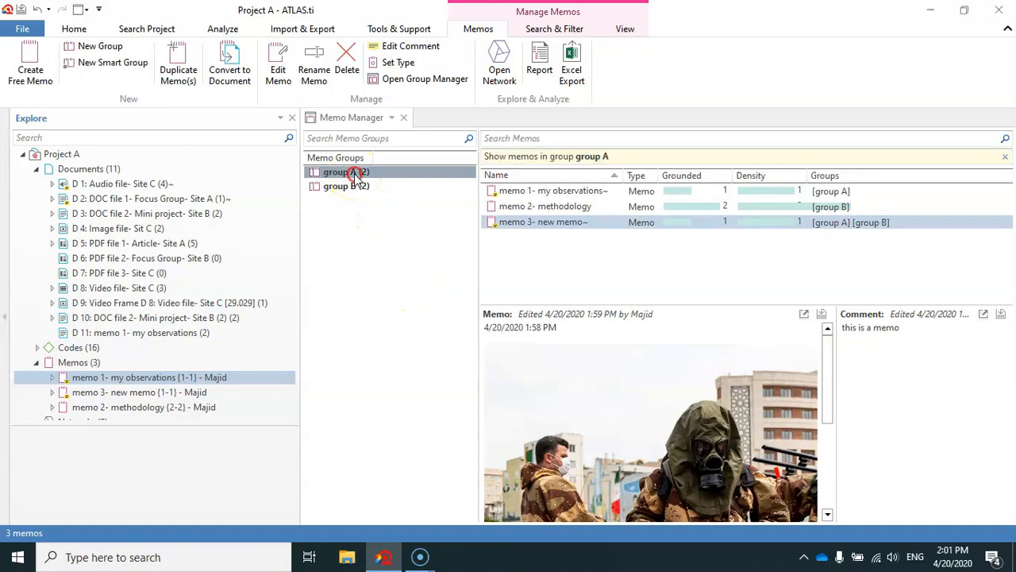
pyautogui.rightClick(359, 176)
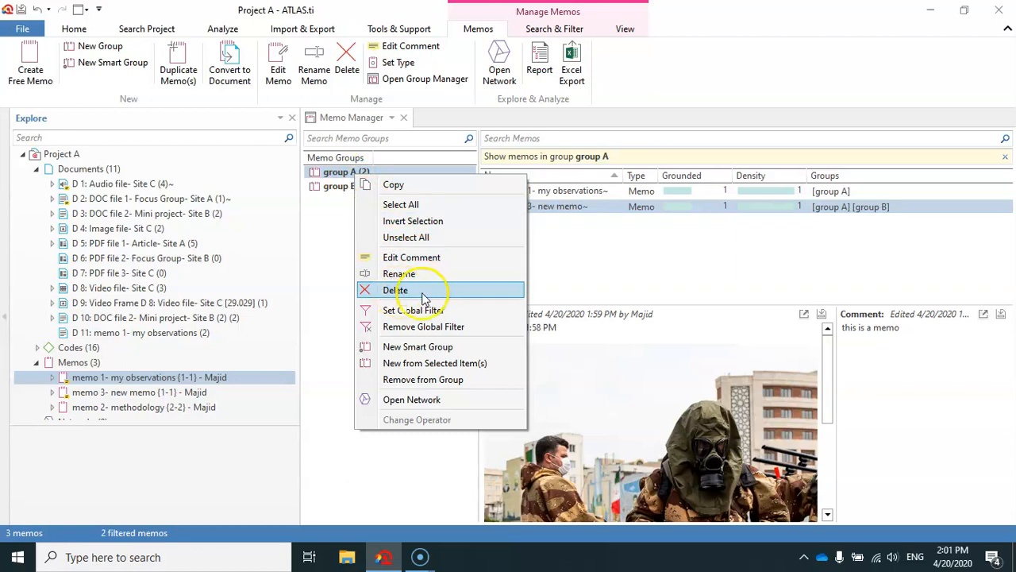
pyautogui.click(325, 238)
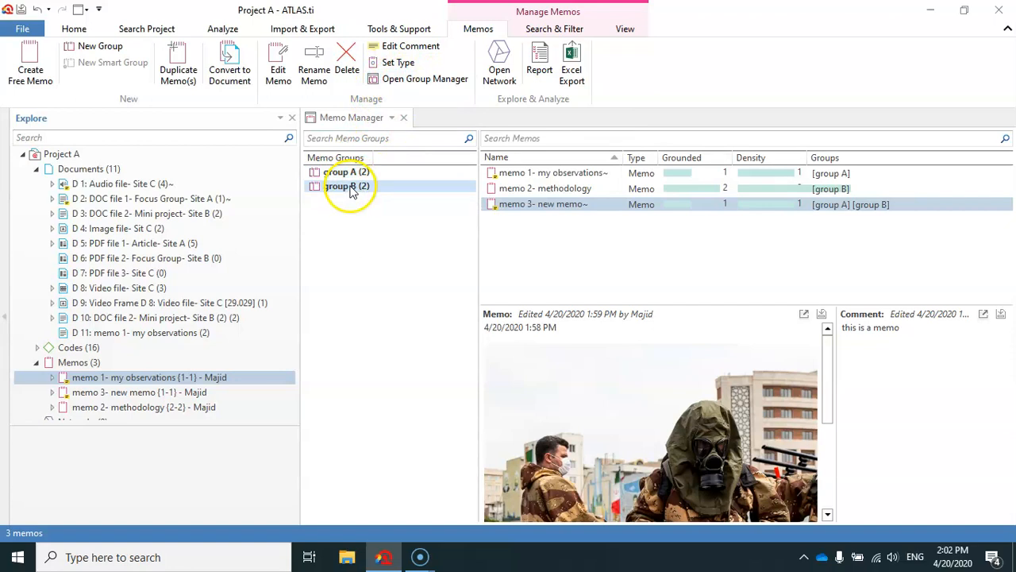
# - Open the memo group manager and remove memo 3- new memo from group A
pyautogui.click(397, 80)
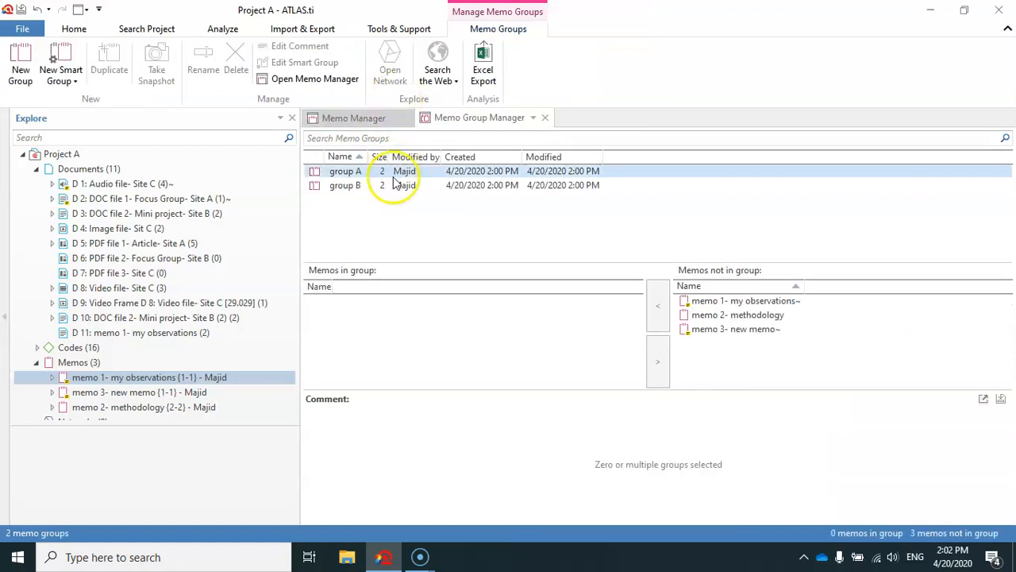
pyautogui.click(351, 172)
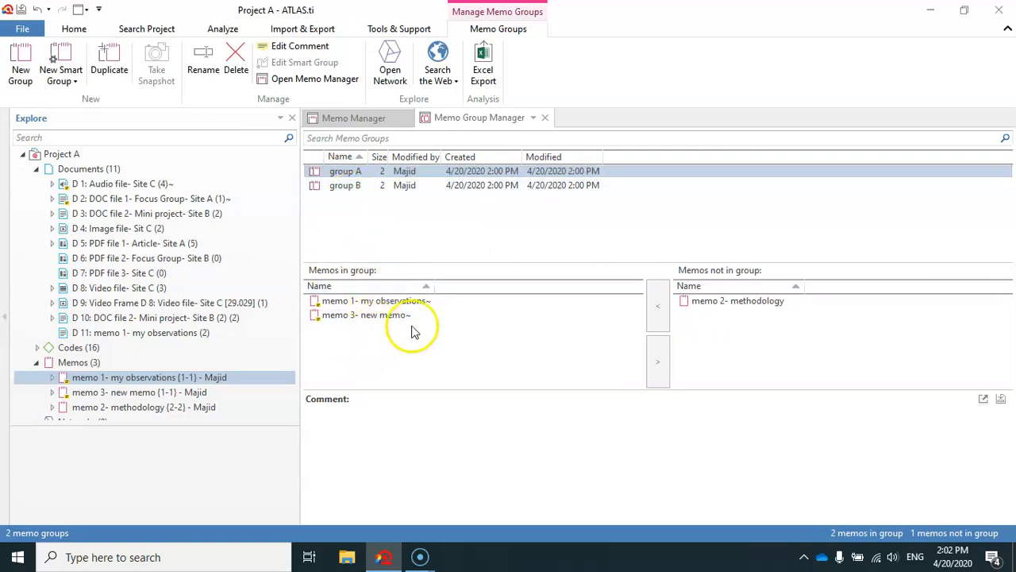
pyautogui.click(381, 316)
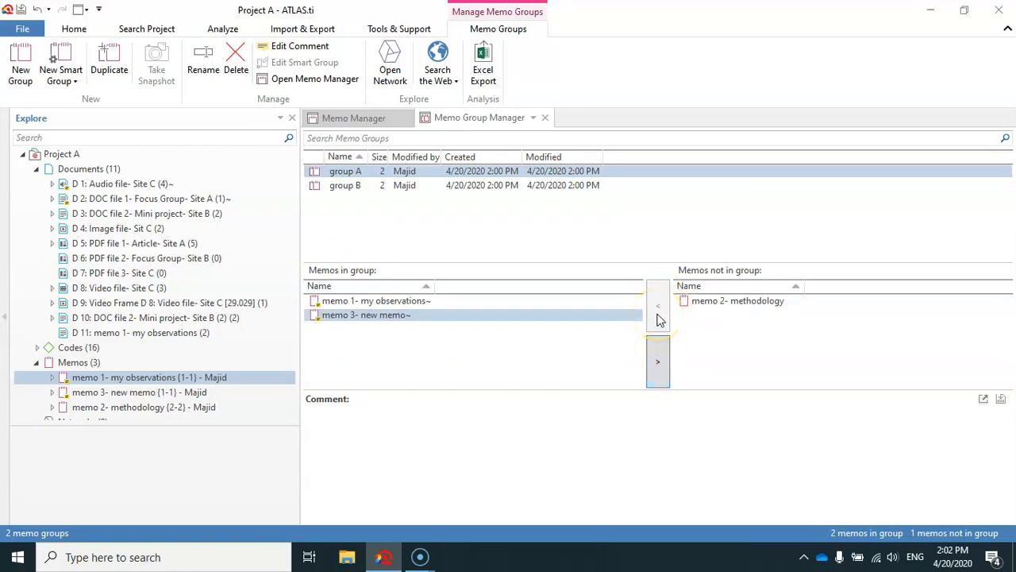
pyautogui.click(658, 362)
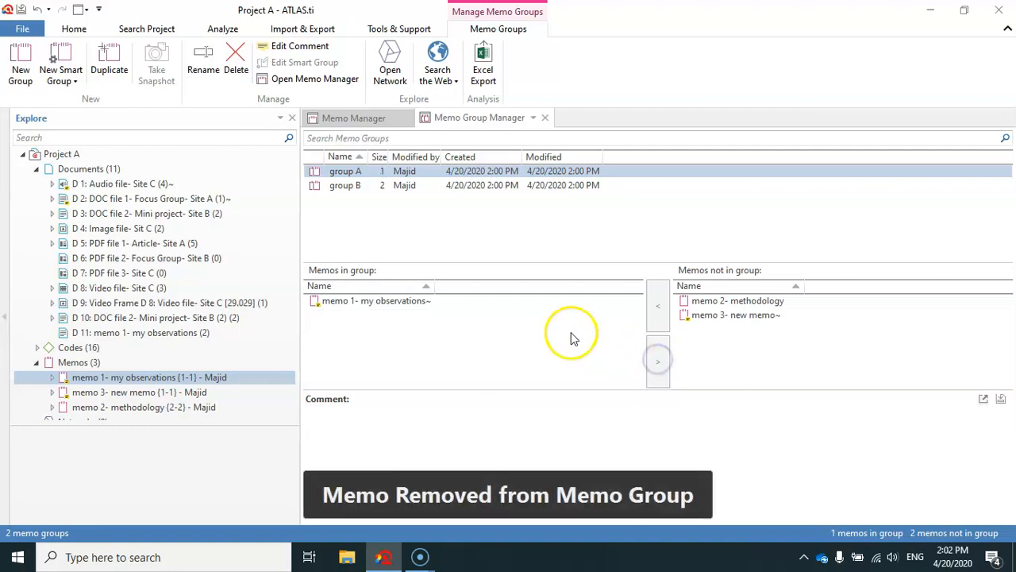
# - Add memo 1- my observations to group B, and close the memo group manager
pyautogui.click(353, 190)
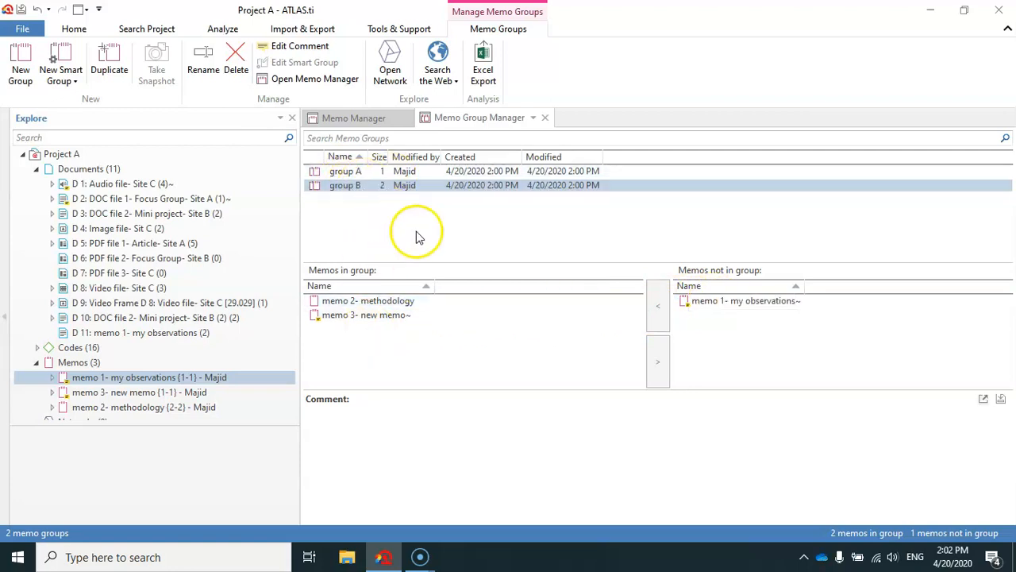
pyautogui.click(712, 303)
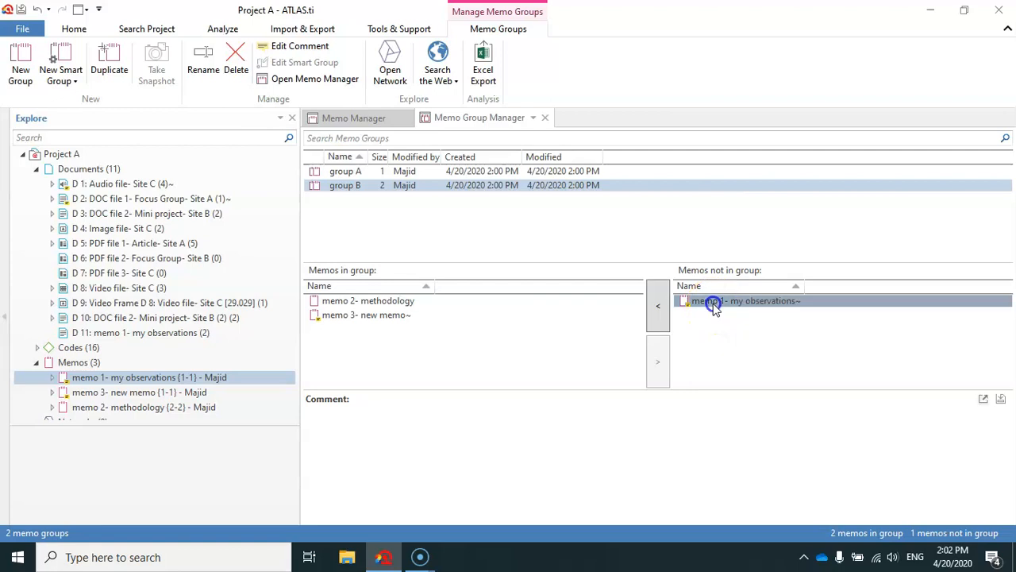
pyautogui.click(657, 310)
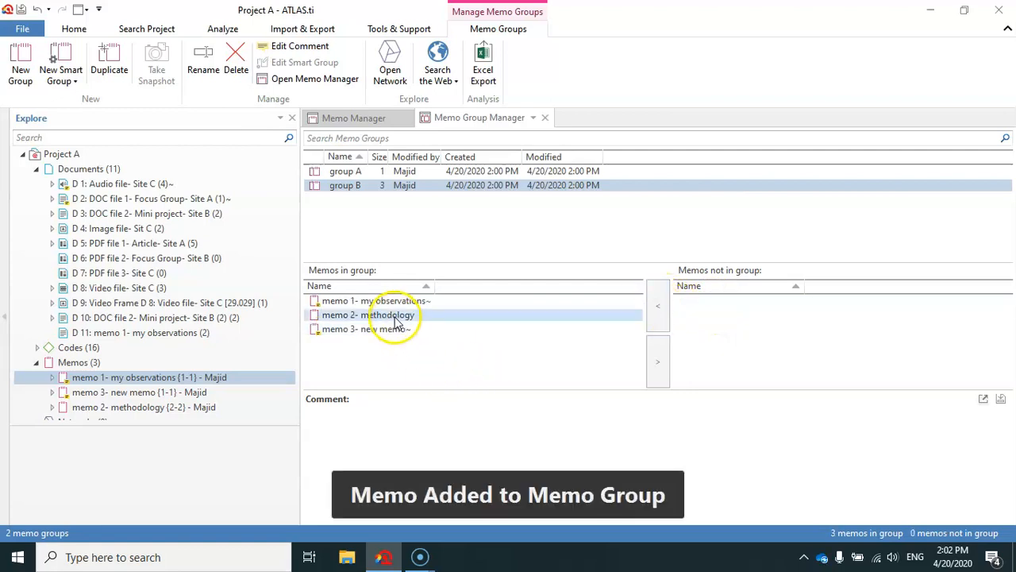
pyautogui.click(545, 118)
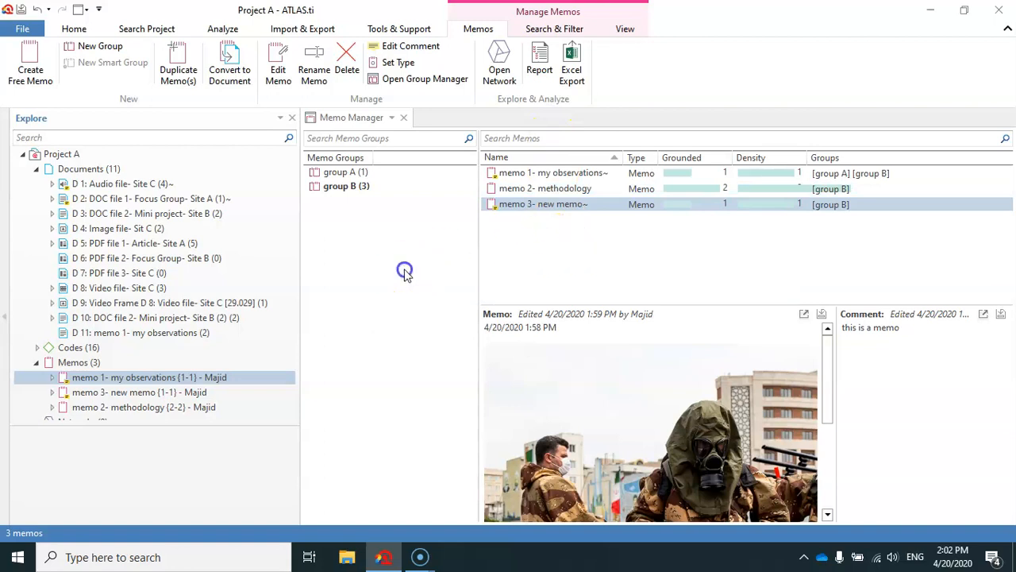